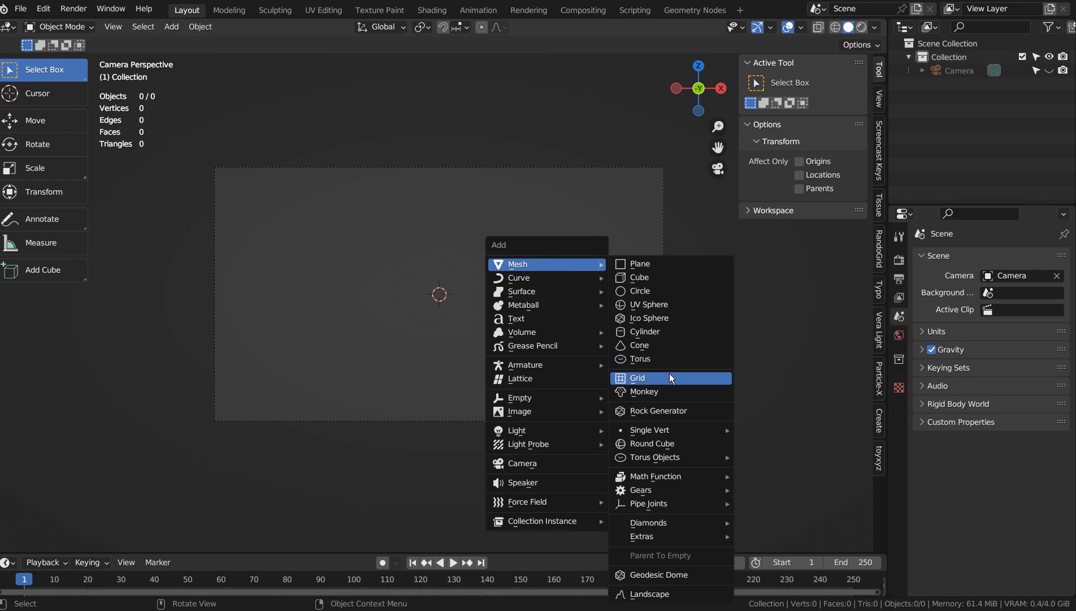
Step: Add a grid mesh with 10 by 10 subdivisions and rotate it 90° about the X axis
{"action": "left_click", "coordinate": [669, 375]}
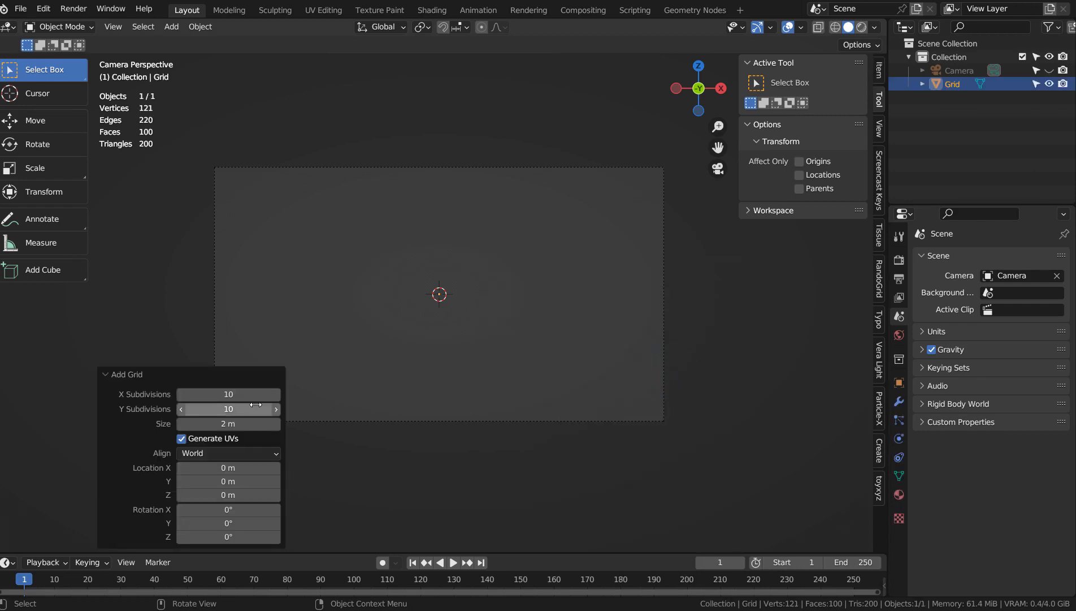
{"action": "key", "text": "r"}
{"action": "key", "text": "x"}
{"action": "key", "text": "9"}
{"action": "key", "text": "0"}
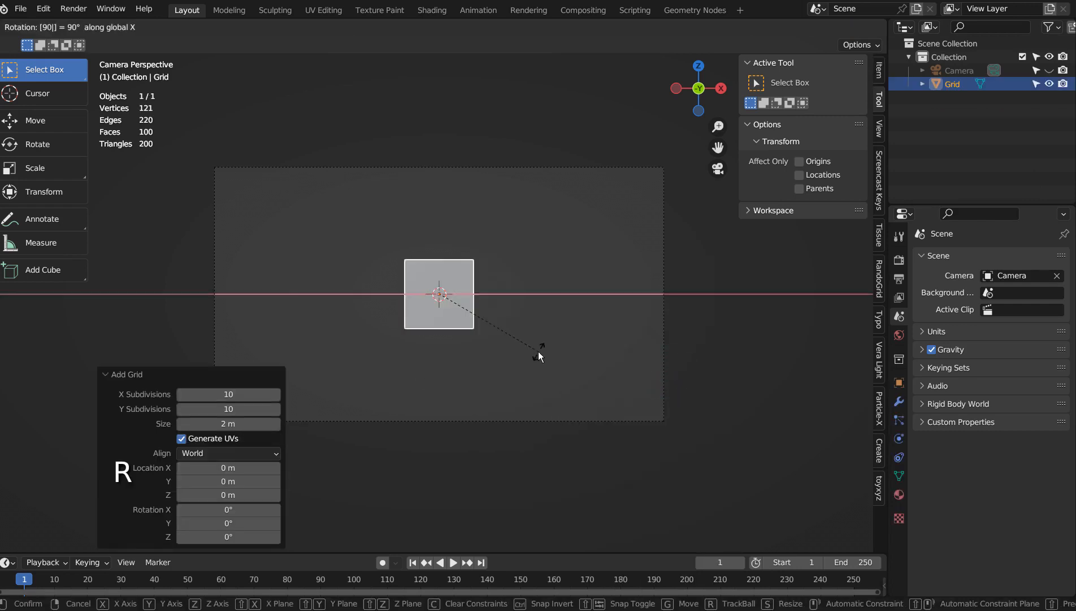
{"action": "key", "text": "Return"}
Step: Scale the grid's whole mesh up about 2.54 times in Edit Mode and select its upper-right corner vertex
{"action": "key", "text": "Tab"}
{"action": "key", "text": "s"}
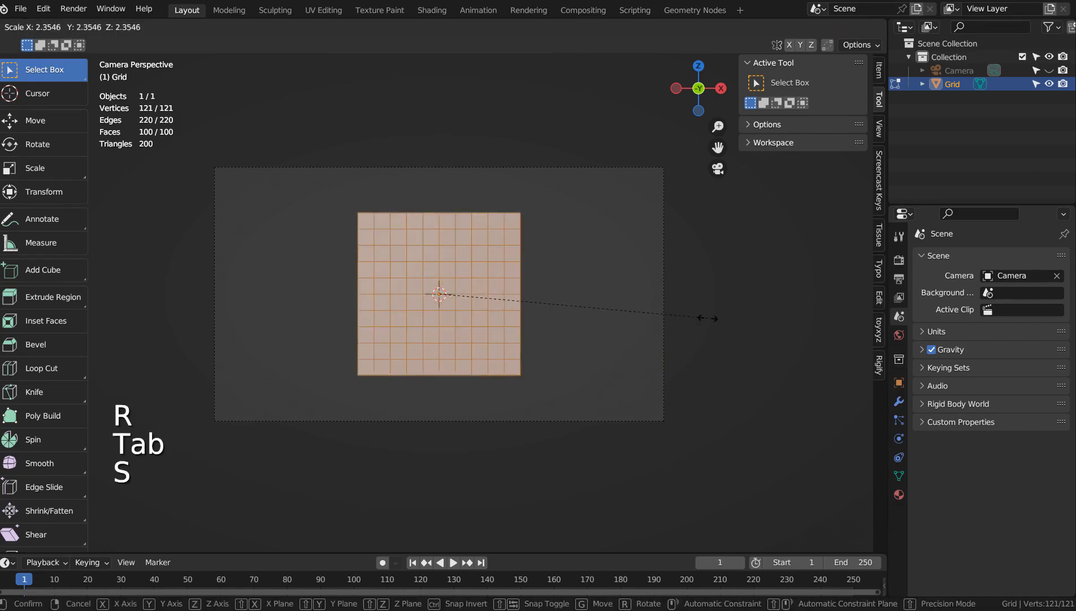
{"action": "left_click", "coordinate": [730, 310]}
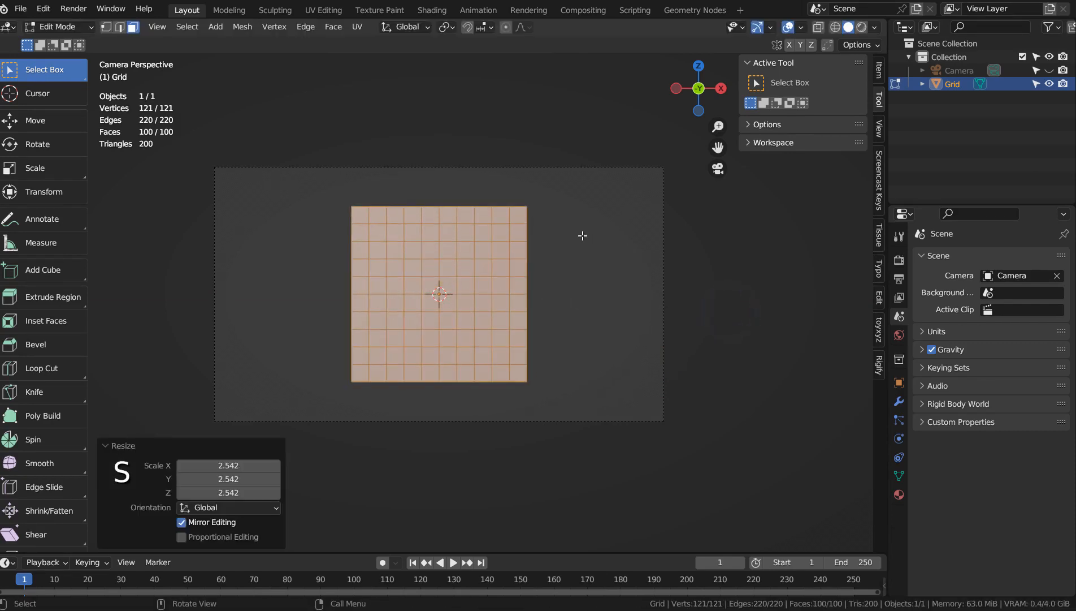
{"action": "key", "text": "1"}
{"action": "left_click", "coordinate": [527, 207]}
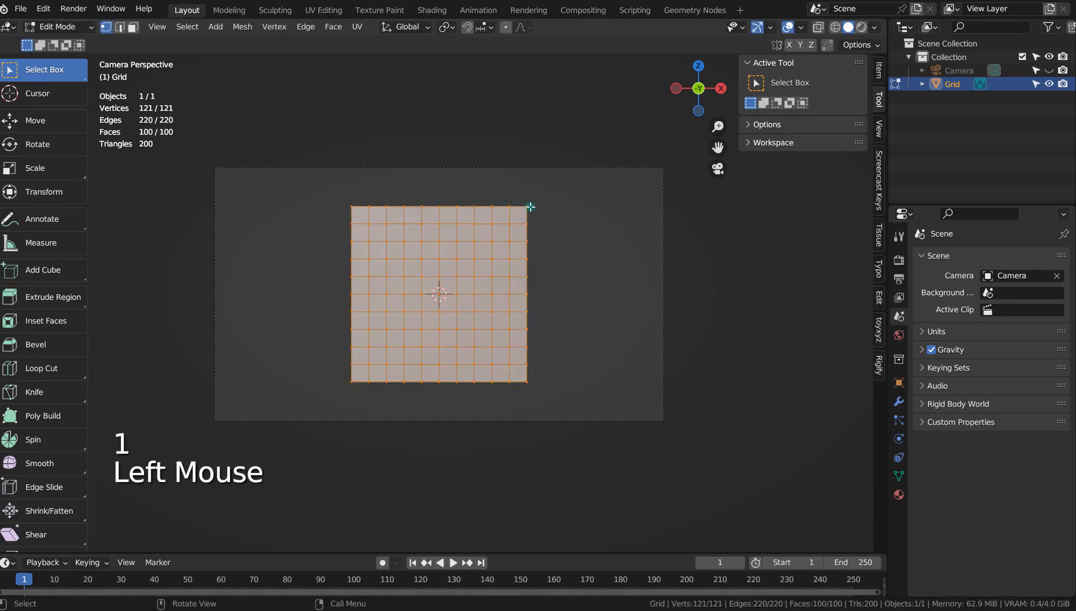
{"action": "key", "text": "g"}
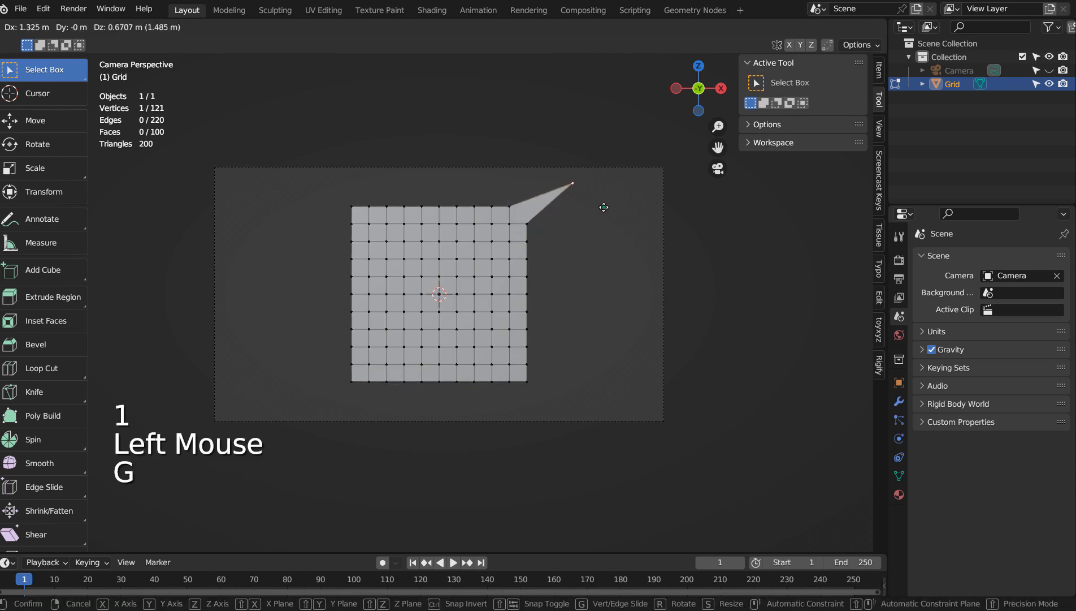
{"action": "left_click", "coordinate": [603, 206]}
{"action": "key", "text": "ctrl+z"}
Step: Enable proportional editing and move the corner vertex about 2.76 m in X and 3.24 m in Z, with a proportional size of about 3.14
{"action": "left_click", "coordinate": [505, 32]}
{"action": "key", "text": "g"}
{"action": "scroll", "coordinate": [576, 200], "scroll_direction": "down", "scroll_amount": 8}
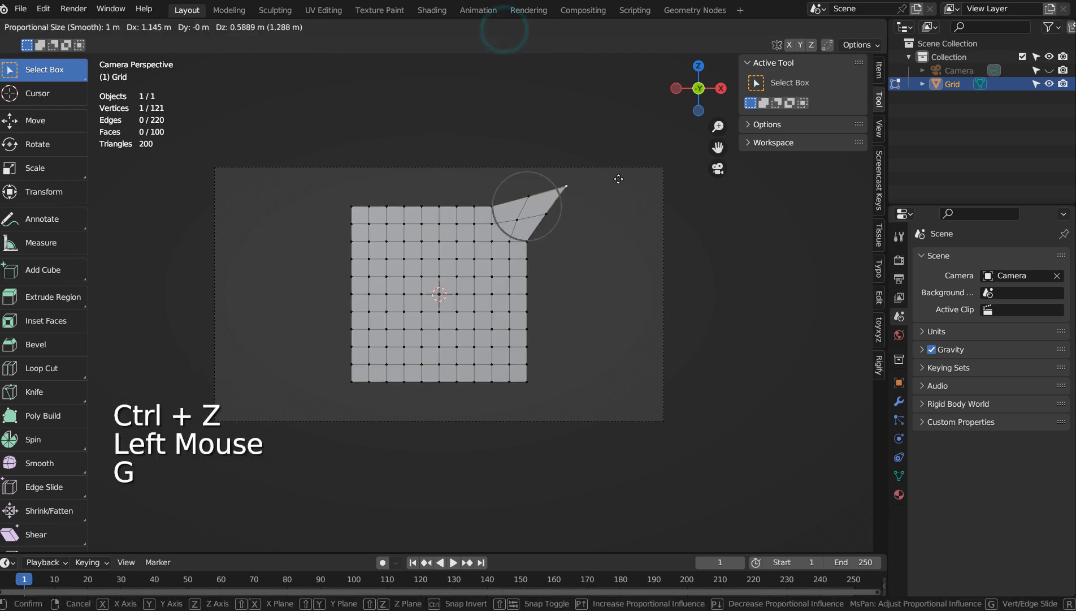
{"action": "scroll", "coordinate": [602, 173], "scroll_direction": "down", "scroll_amount": 3}
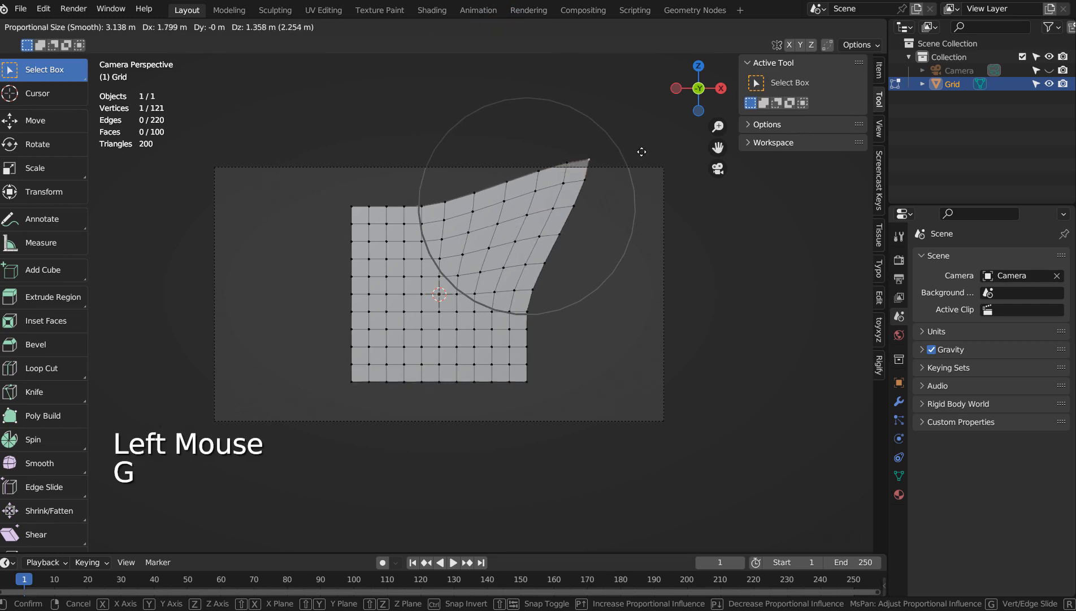
{"action": "left_click", "coordinate": [671, 87]}
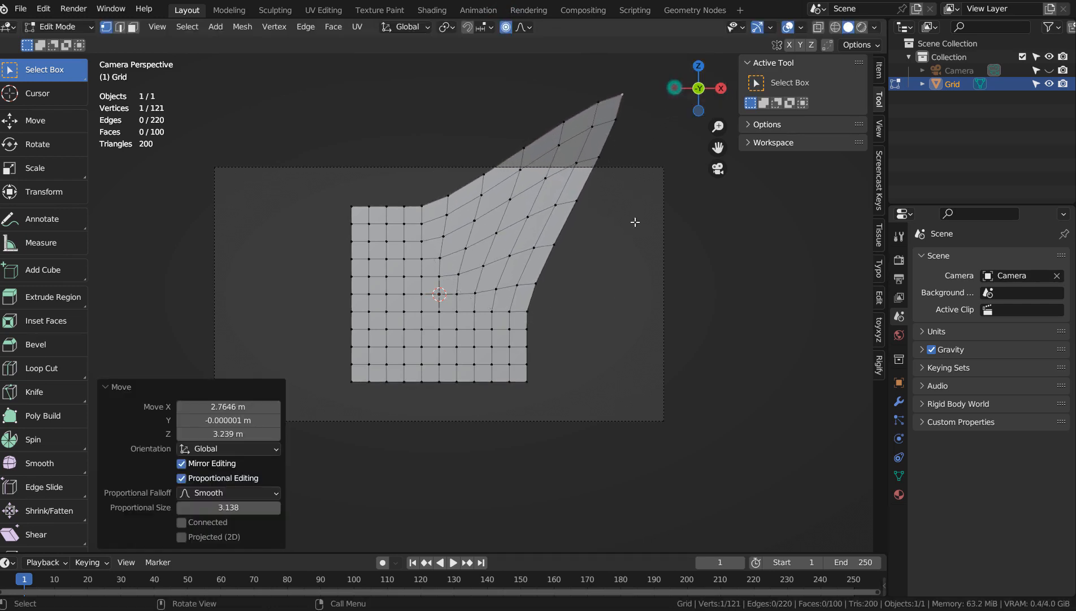
Step: Move the lower-right corner vertex about -4.19 m in X and 0.87 m in Z, with a proportional size of about 8.14
{"action": "left_click", "coordinate": [527, 382]}
{"action": "key", "text": "g"}
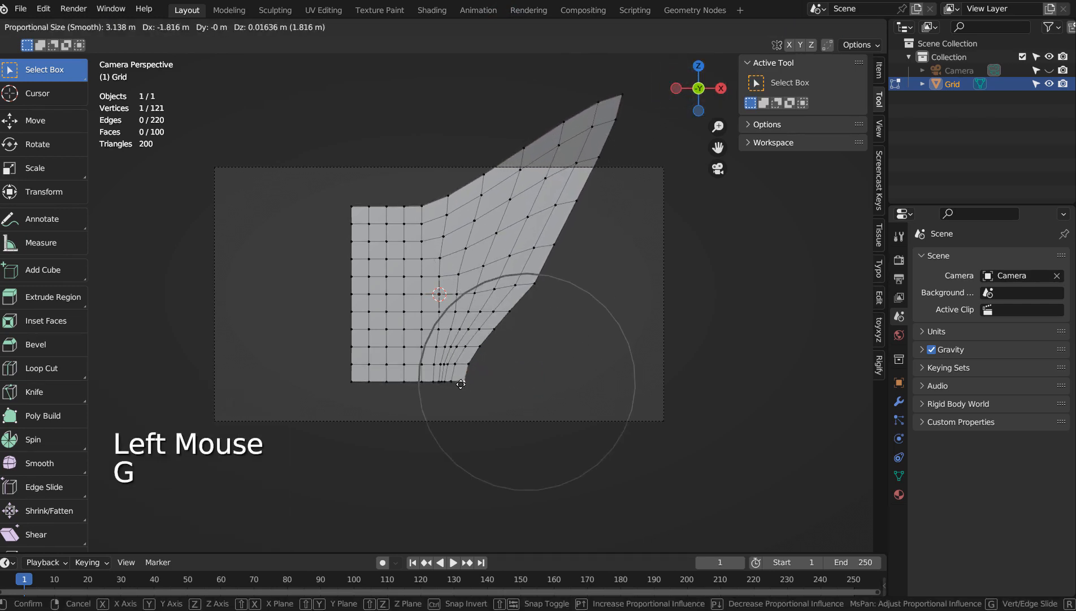
{"action": "scroll", "coordinate": [455, 373], "scroll_direction": "down", "scroll_amount": 5}
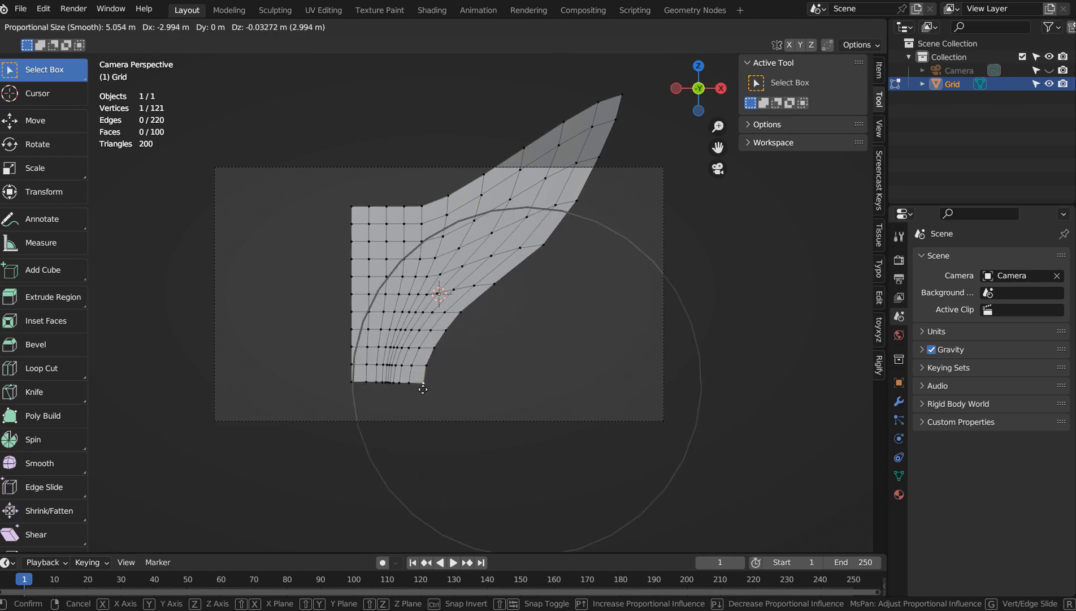
{"action": "scroll", "coordinate": [427, 351], "scroll_direction": "down", "scroll_amount": 5}
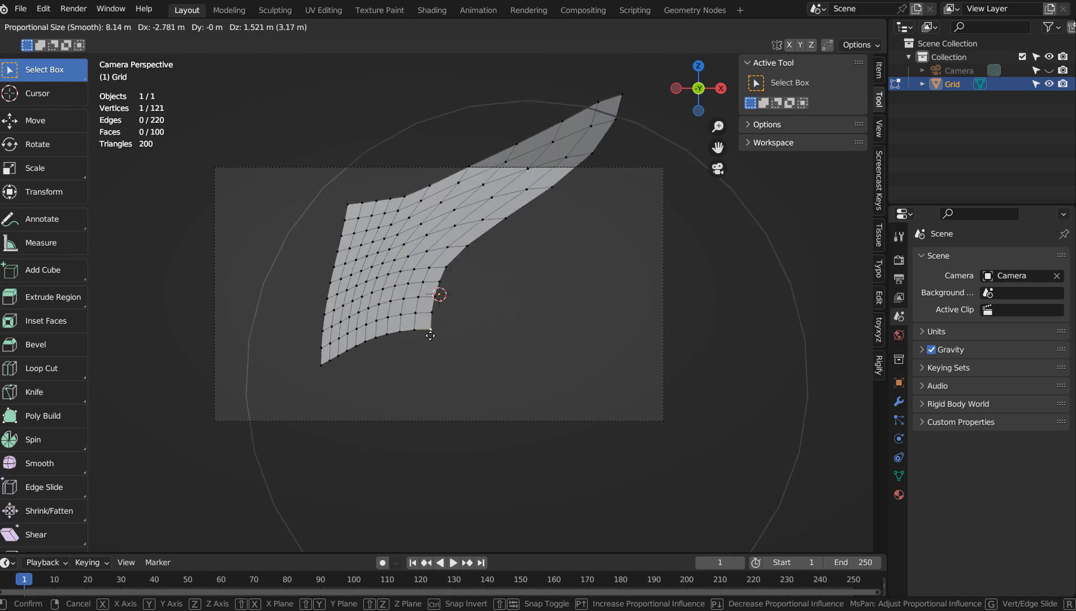
{"action": "left_click", "coordinate": [382, 358]}
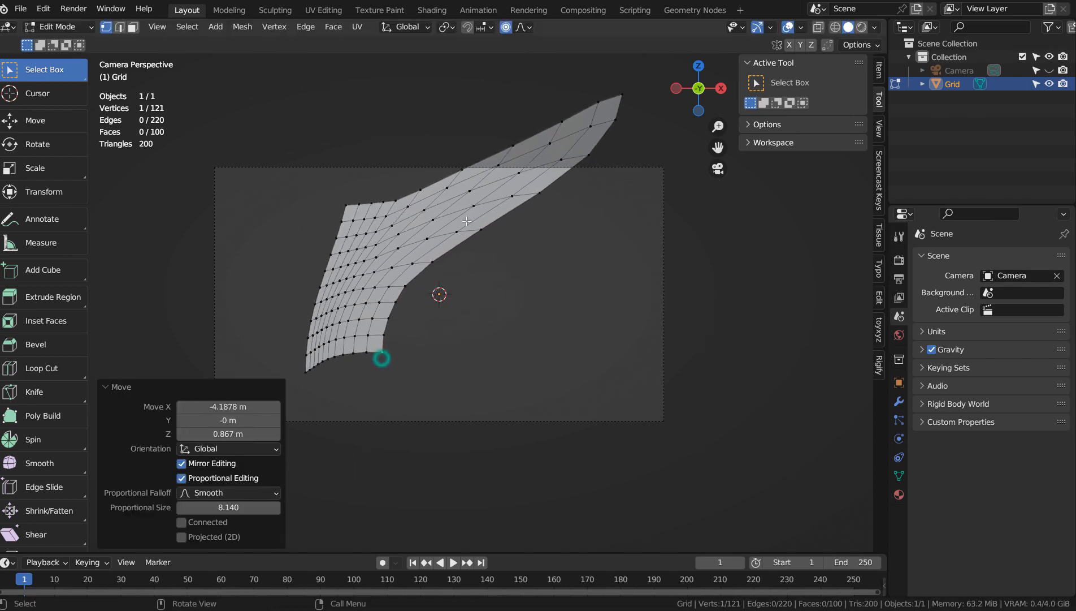
Step: Pull a middle vertex of the wing's lower edge about 0.46 m in X and -1.06 m in Z, with a proportional size of about 2.85
{"action": "left_click", "coordinate": [481, 232]}
{"action": "key", "text": "g"}
{"action": "scroll", "coordinate": [503, 266], "scroll_direction": "up", "scroll_amount": 11}
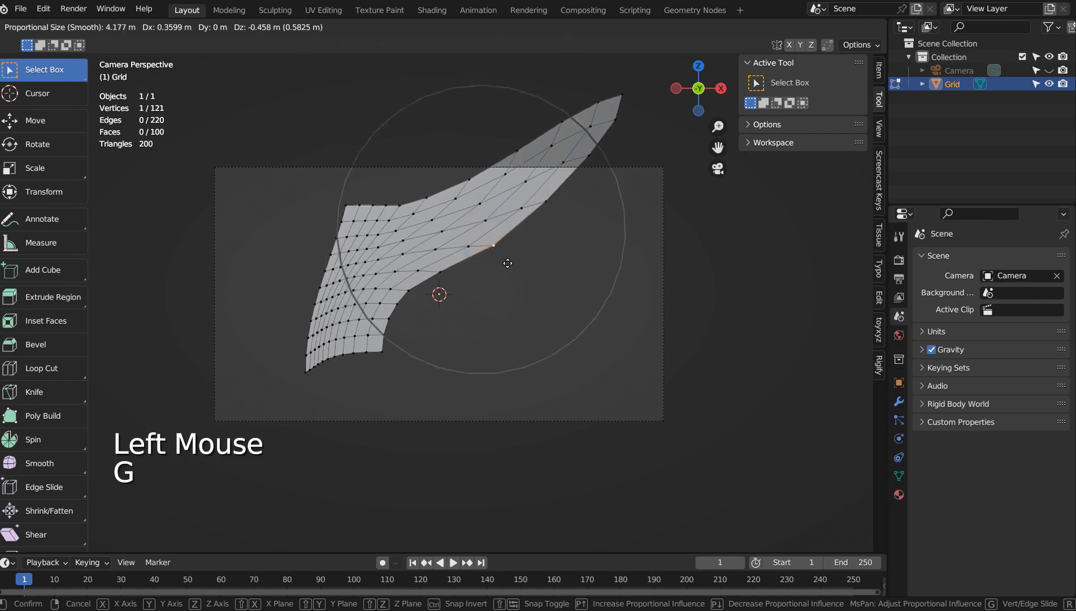
{"action": "left_click", "coordinate": [509, 284]}
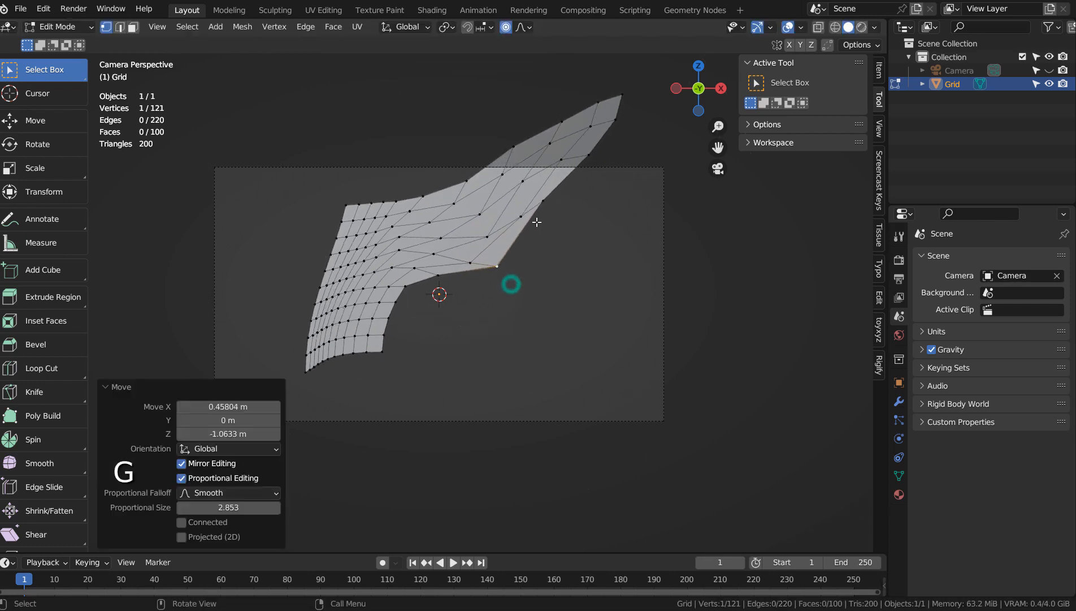
Step: Pull the lower-edge vertex nearer the wing tip about 0.69 m in X and -0.46 m in Z, and the one near the base slightly outward and down
{"action": "left_click", "coordinate": [541, 208]}
{"action": "key", "text": "g"}
{"action": "left_click", "coordinate": [565, 224]}
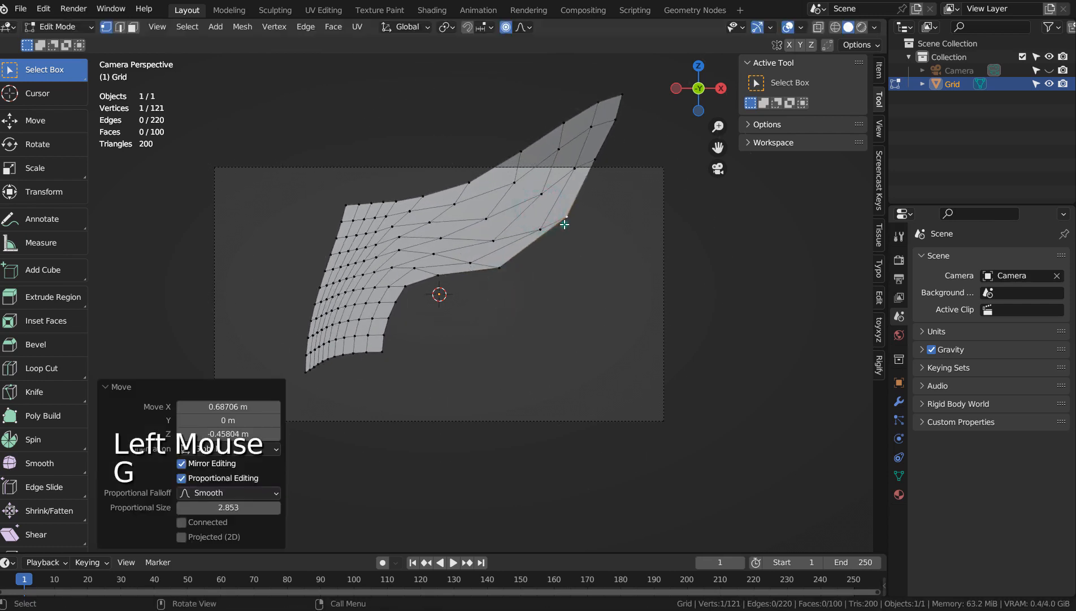
{"action": "left_click", "coordinate": [408, 293]}
{"action": "key", "text": "g"}
{"action": "left_click", "coordinate": [417, 317]}
{"action": "key", "text": "Tab"}
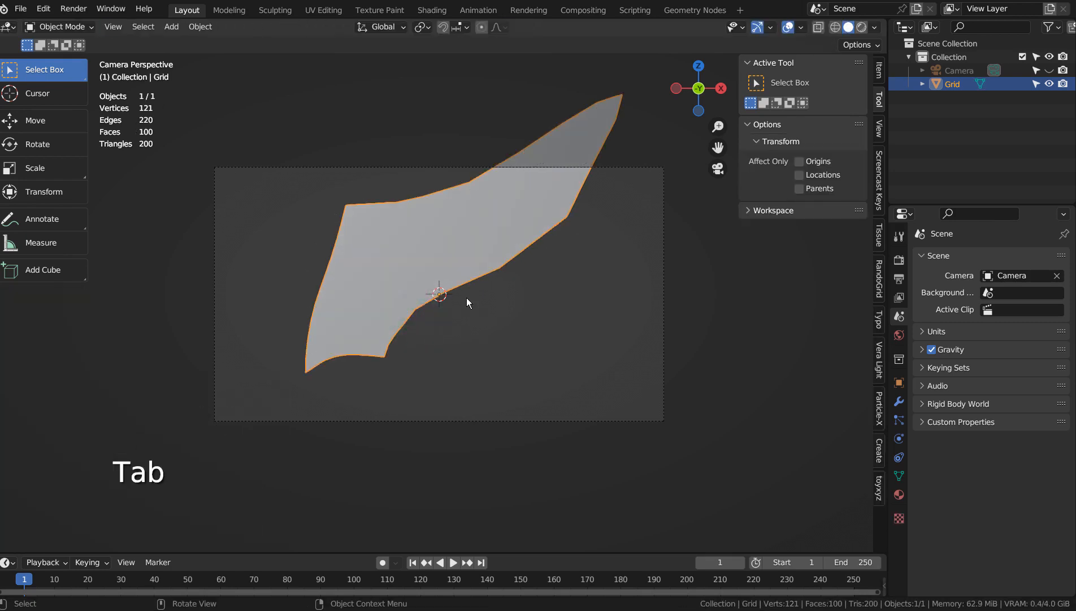
Step: Move the wing object about 4.3 m in X and -0.26 m in Z, and set its origin to the 3D cursor
{"action": "key", "text": "g"}
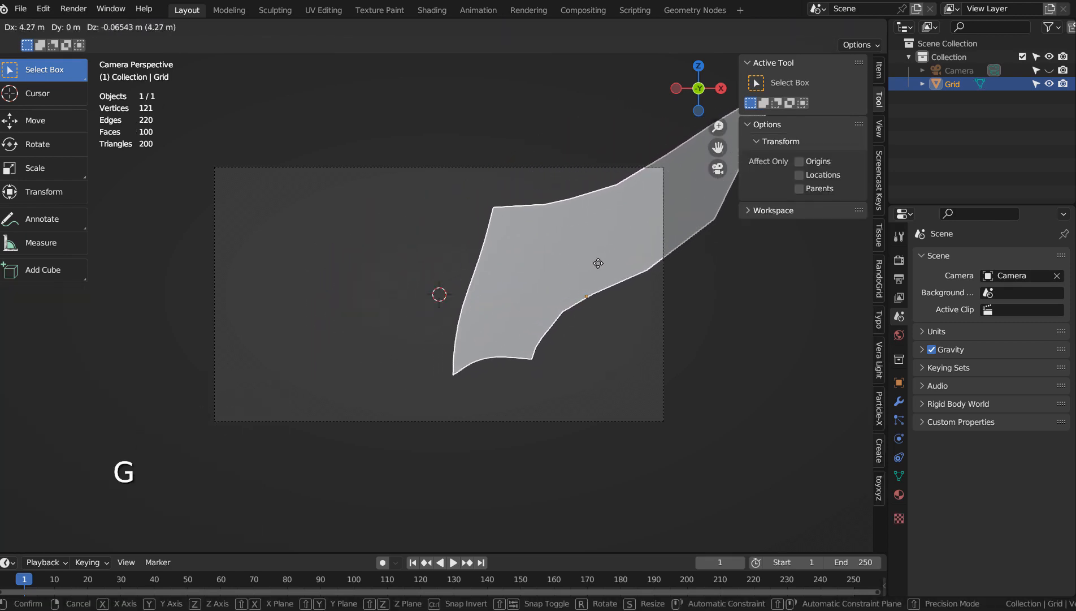
{"action": "left_click", "coordinate": [598, 269]}
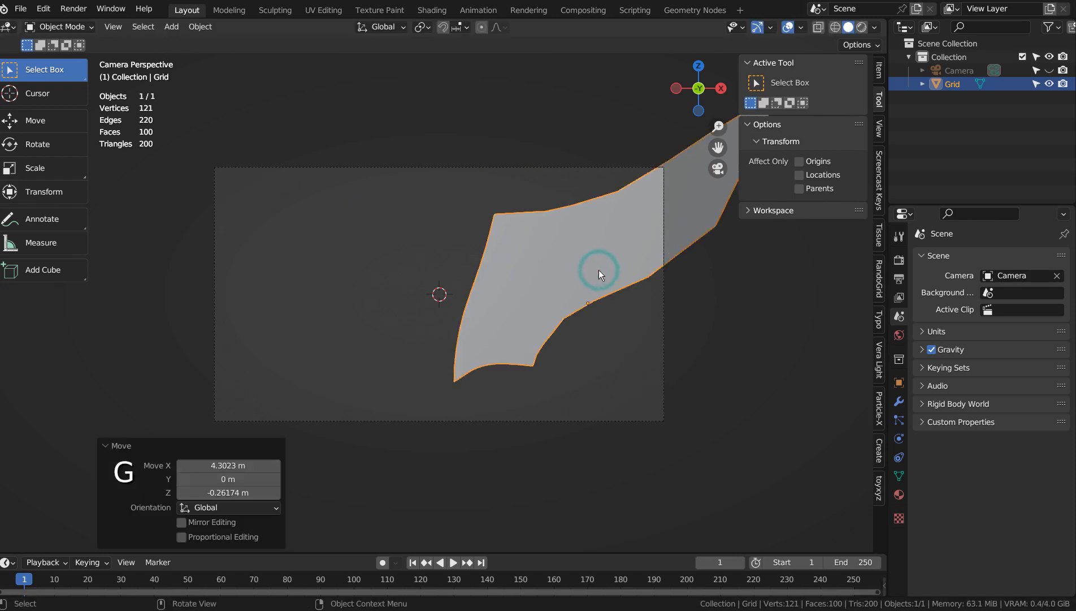
{"action": "key", "text": "KP_1"}
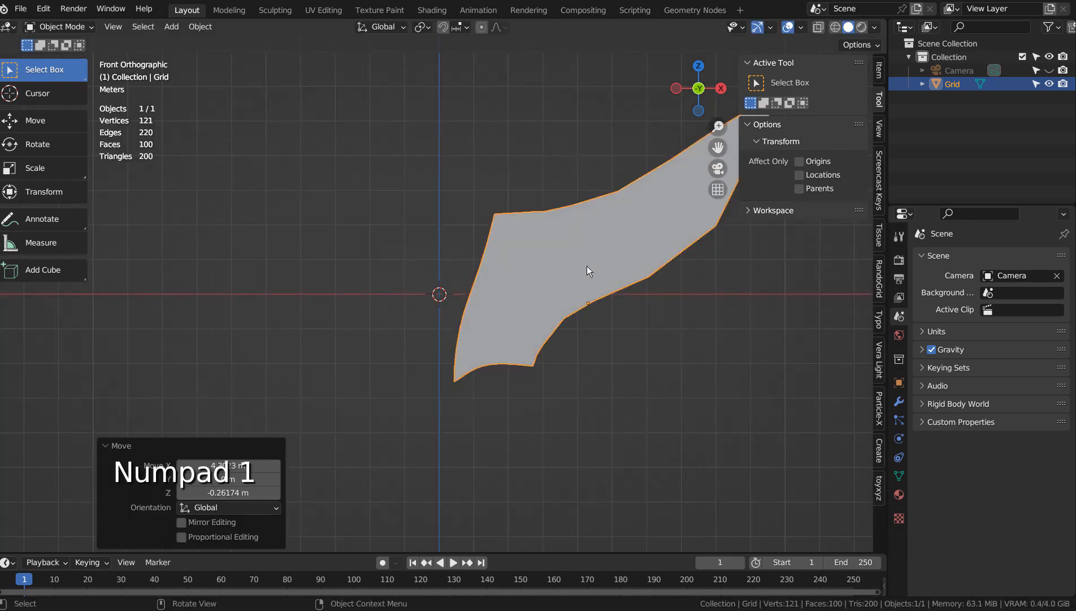
{"action": "left_click", "coordinate": [211, 33]}
{"action": "mouse_move", "coordinate": [226, 54]}
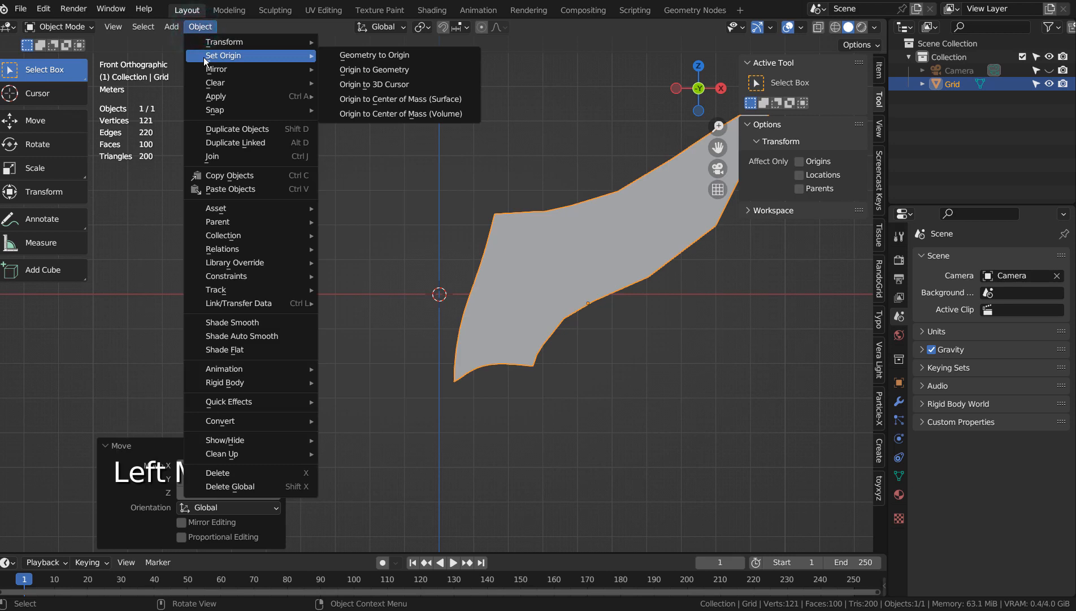
{"action": "left_click", "coordinate": [411, 84]}
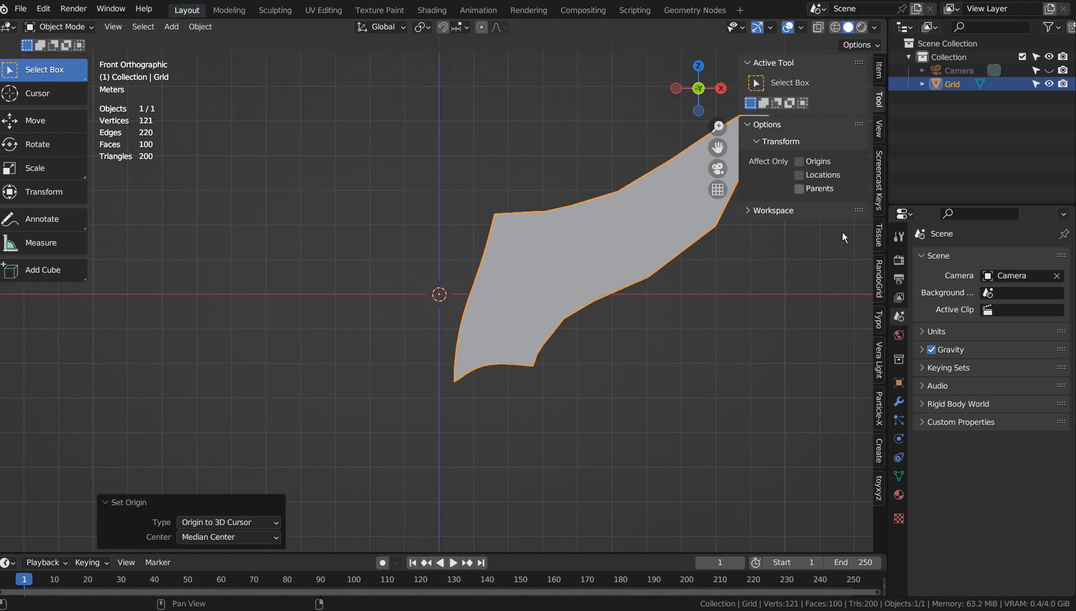
Step: Add a Mirror modifier on the X axis to the wing, then deselect it
{"action": "left_click", "coordinate": [899, 401]}
{"action": "left_click", "coordinate": [994, 257]}
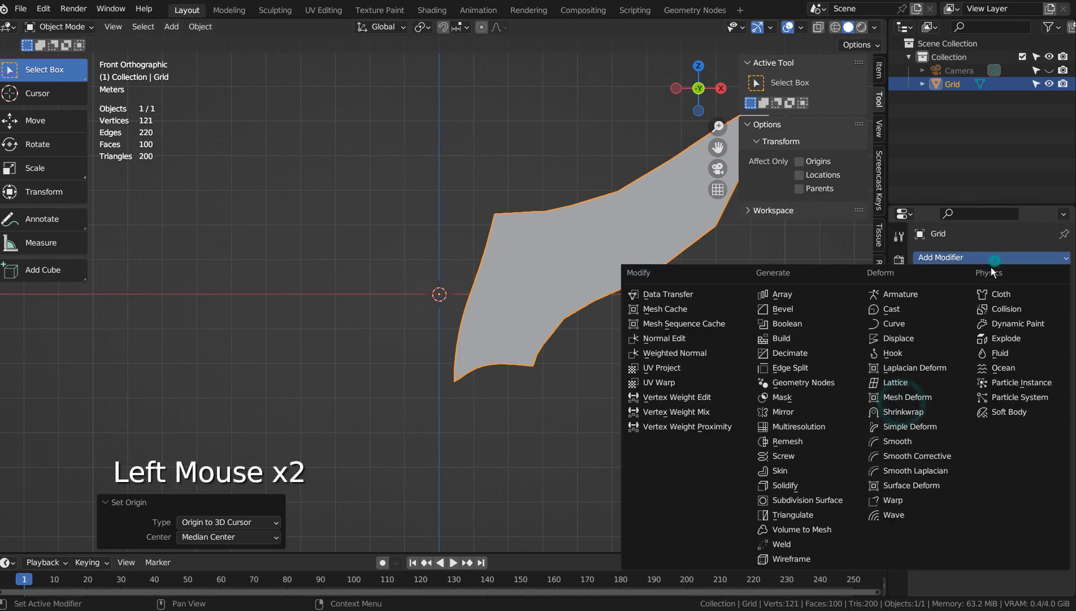
{"action": "left_click", "coordinate": [809, 413]}
{"action": "left_click", "coordinate": [522, 163]}
{"action": "scroll", "coordinate": [522, 162], "scroll_direction": "down", "scroll_amount": 1}
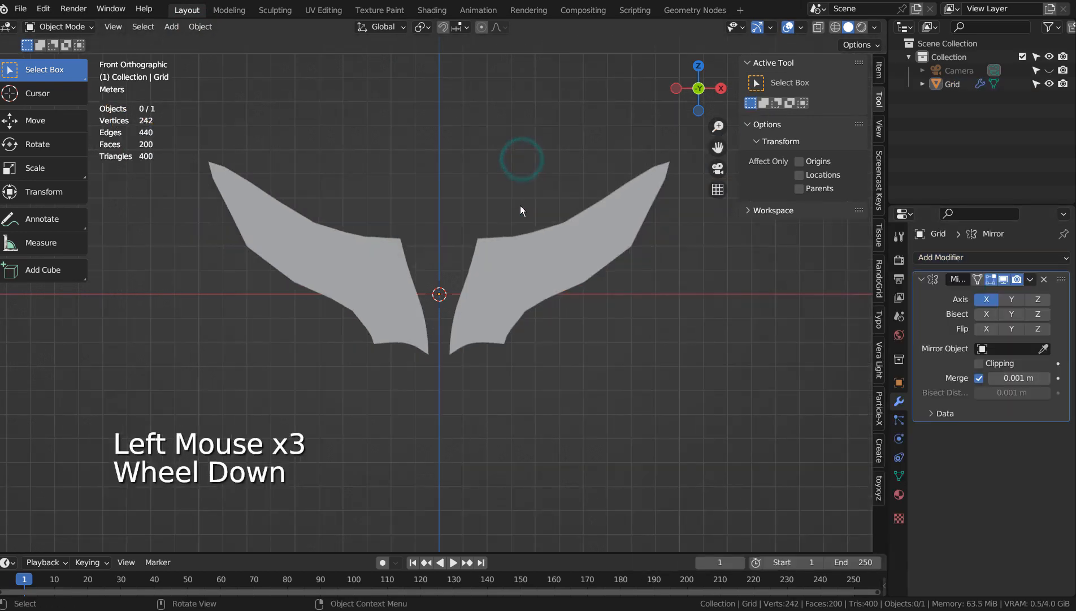
Step: Add a monkey mesh and move it up about 4.21 m in Z, between the two wings
{"action": "key", "text": "shift+a"}
{"action": "mouse_move", "coordinate": [509, 205]}
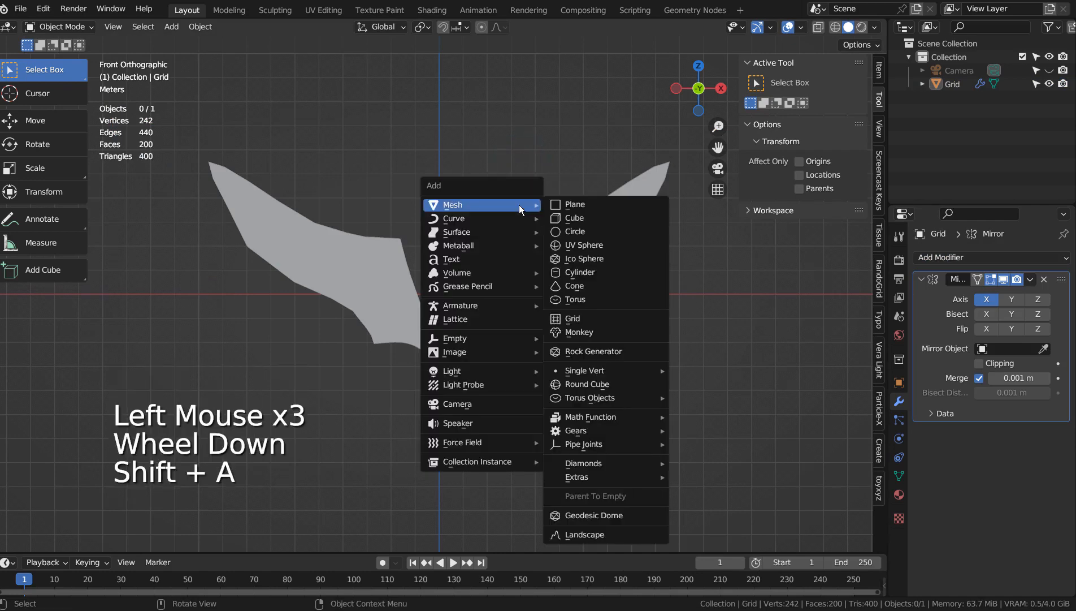
{"action": "left_click", "coordinate": [612, 333]}
{"action": "key", "text": "g"}
{"action": "left_click", "coordinate": [611, 233]}
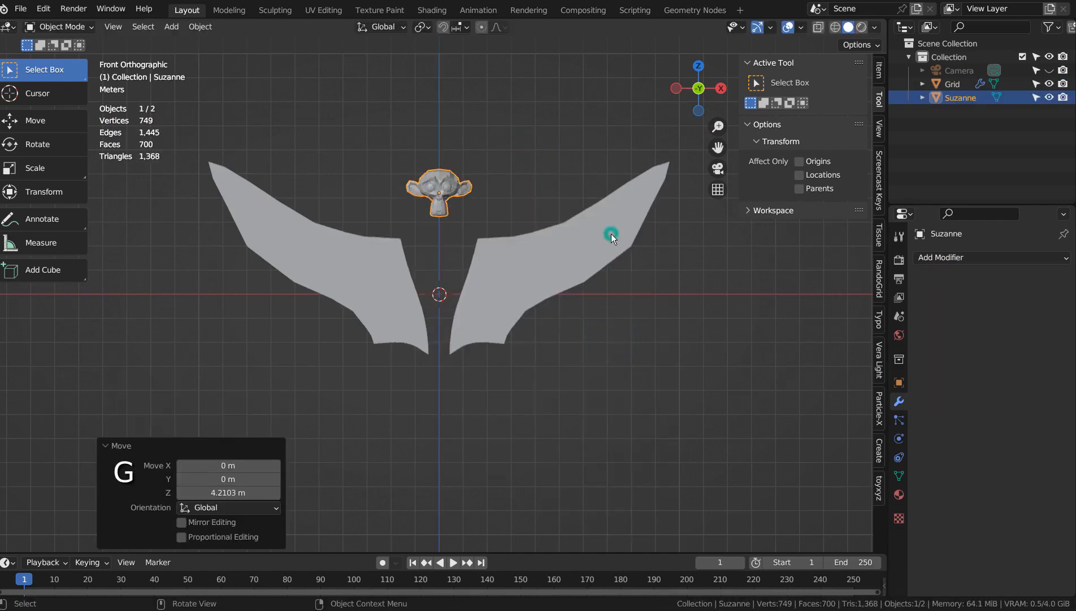
Step: Scale the monkey head up about 2.39 times and lower it about 0.61 m in Z
{"action": "key", "text": "s"}
{"action": "left_click", "coordinate": [860, 243]}
{"action": "key", "text": "g"}
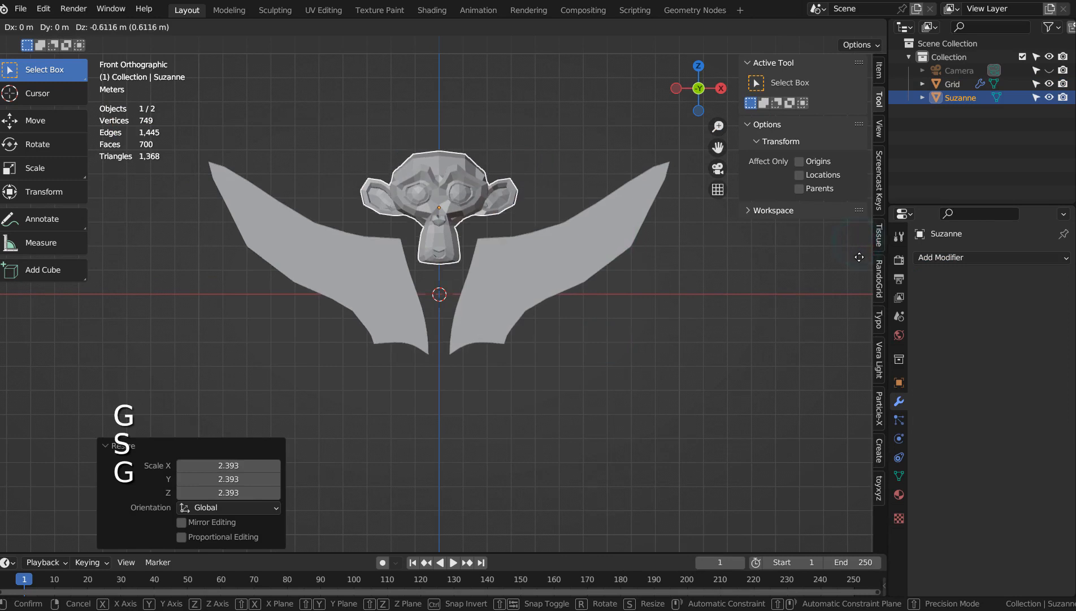
{"action": "left_click", "coordinate": [859, 257]}
Step: Add a cylinder at the 3D cursor and stretch it about 3.02 times along Z
{"action": "key", "text": "shift+a"}
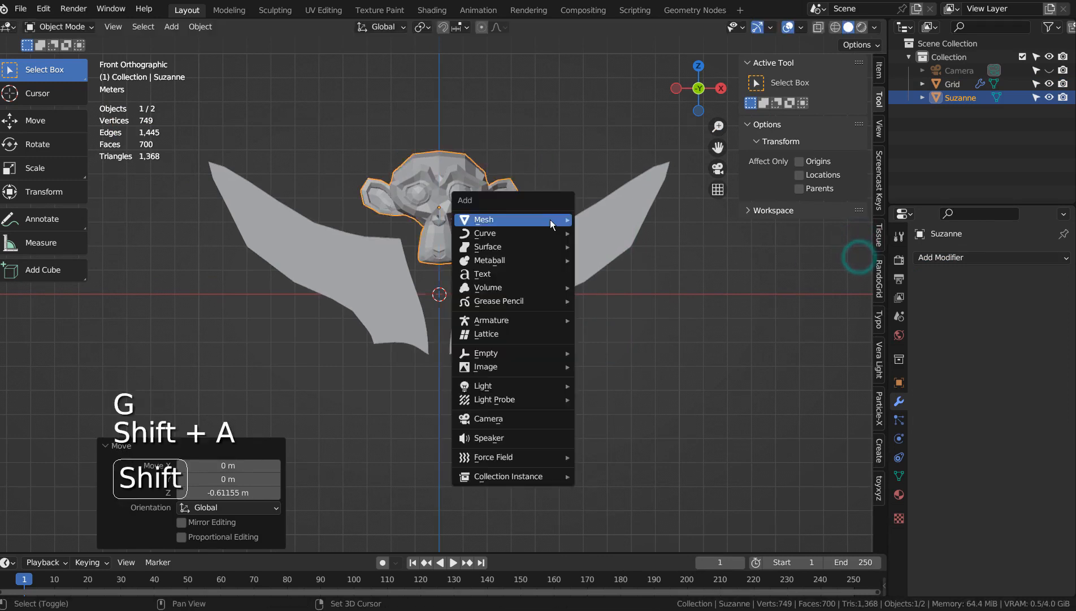
{"action": "mouse_move", "coordinate": [551, 225]}
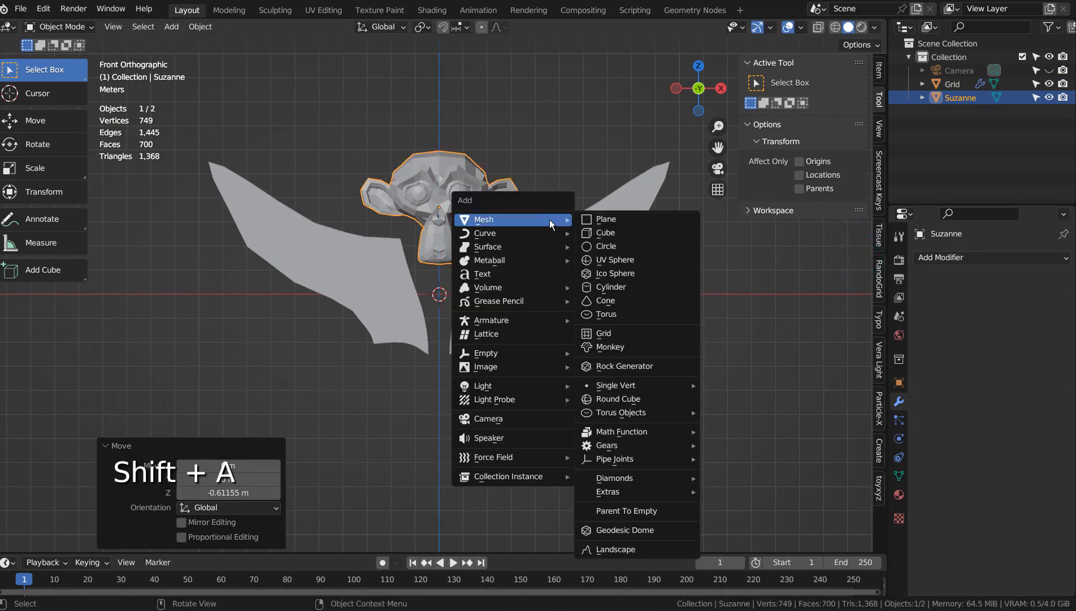
{"action": "left_click", "coordinate": [613, 286]}
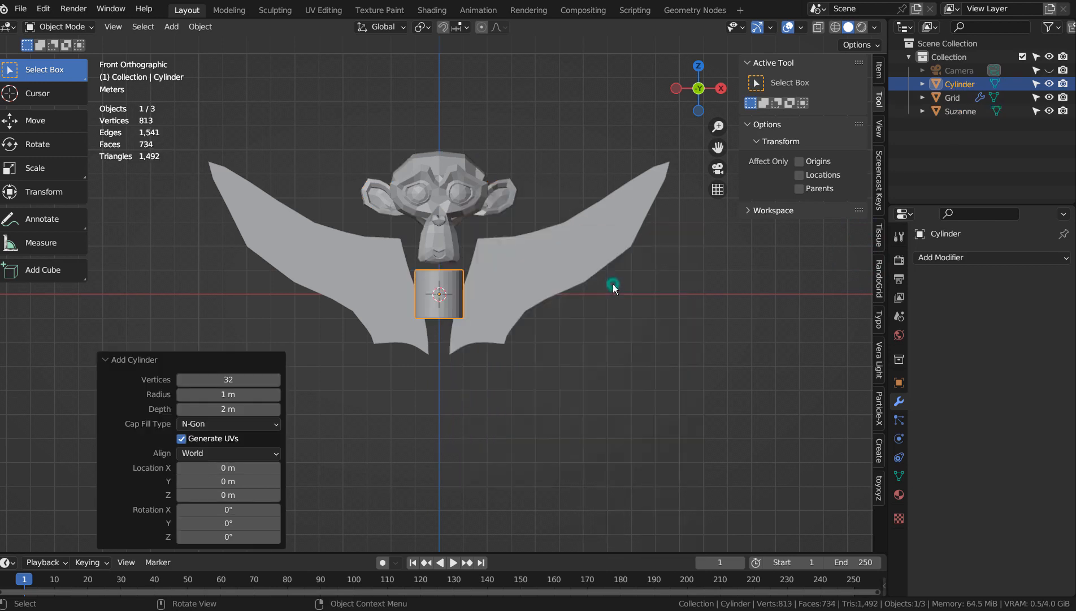
{"action": "key", "text": "s"}
{"action": "key", "text": "z"}
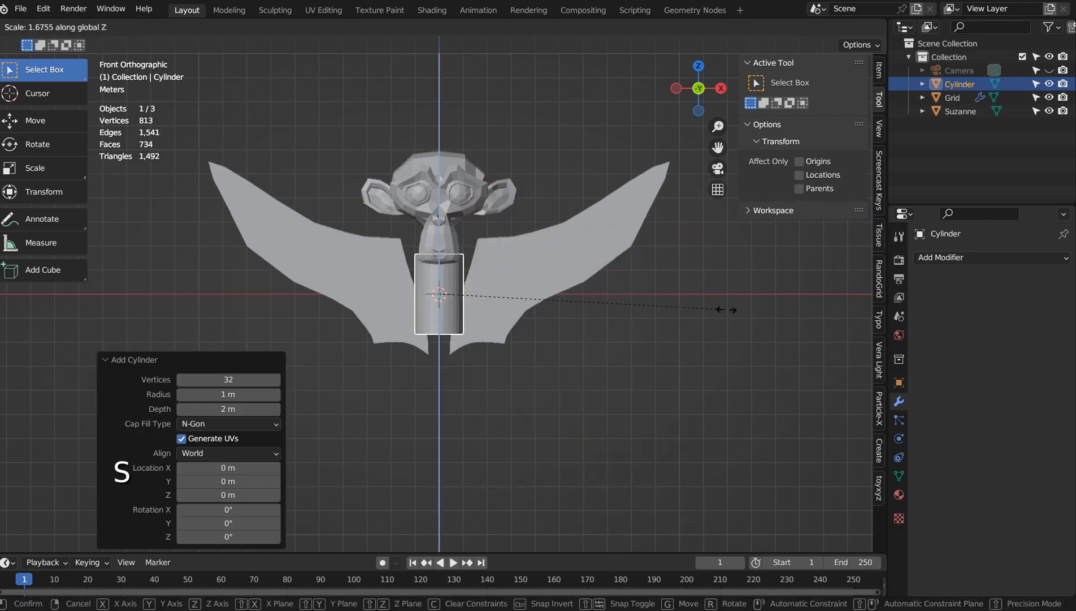
{"action": "left_click", "coordinate": [61, 275]}
Step: Adjust the cylinder's overall size with successive uniform scalings, ending with about 0.89, and shorten it by a factor of 0.69 along Z
{"action": "key", "text": "s"}
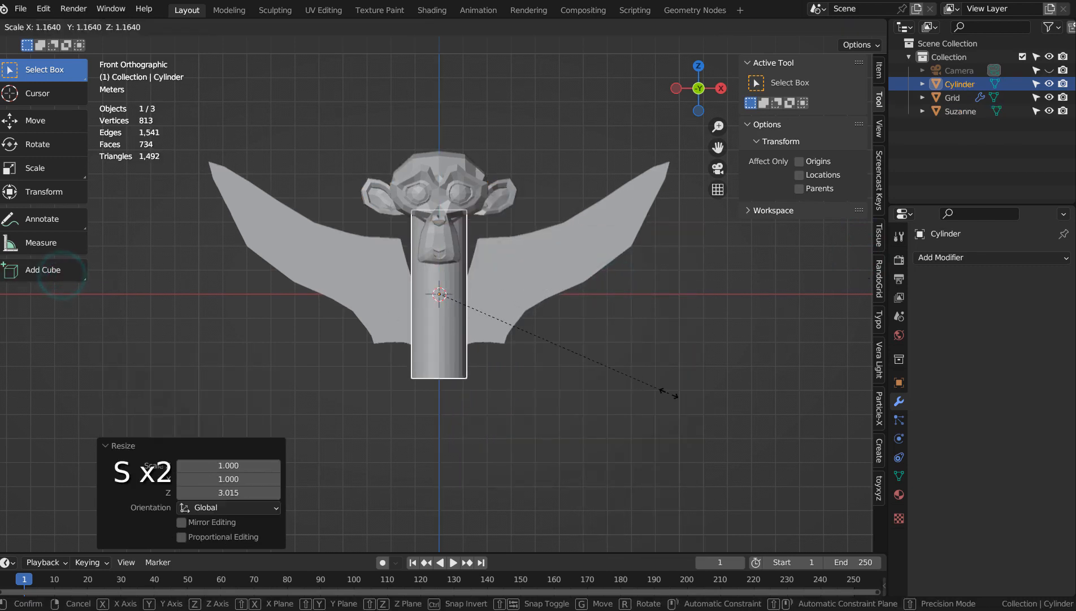
{"action": "left_click", "coordinate": [667, 392]}
{"action": "key", "text": "s"}
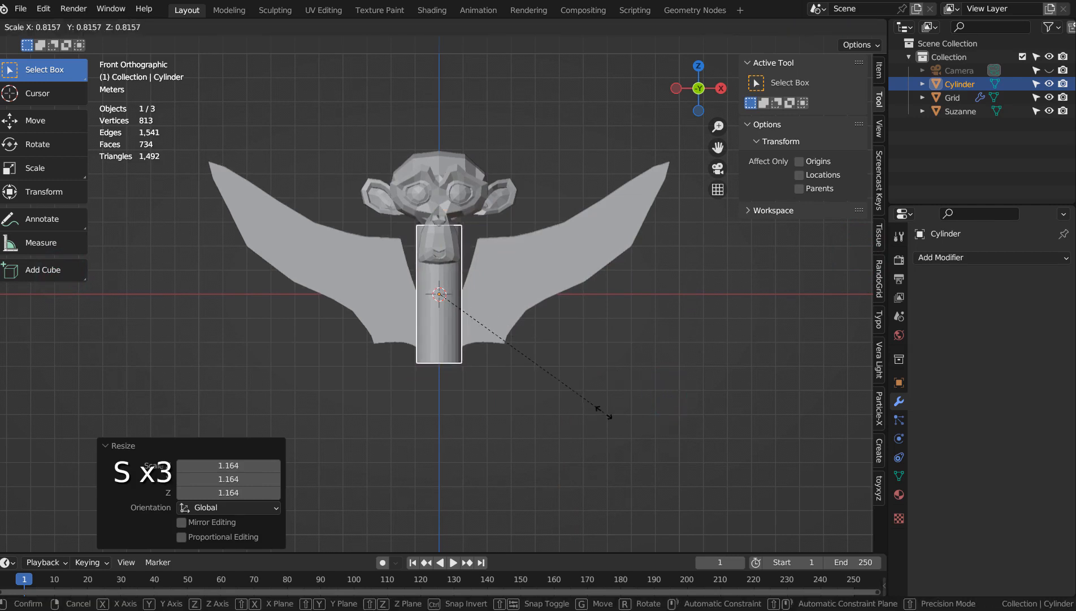
{"action": "left_click", "coordinate": [595, 415]}
{"action": "key", "text": "s"}
{"action": "left_click", "coordinate": [568, 408]}
{"action": "key", "text": "s"}
{"action": "key", "text": "z"}
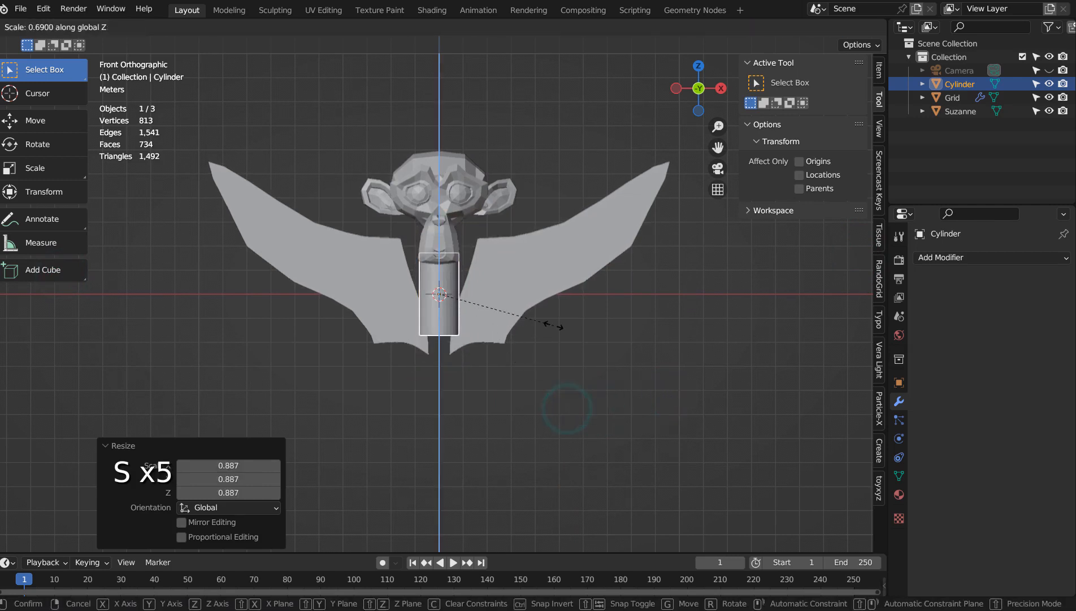
{"action": "left_click", "coordinate": [554, 326]}
Step: Raise the cylinder along Z so it sits behind the monkey head's long snout
{"action": "key", "text": "g"}
{"action": "key", "text": "z"}
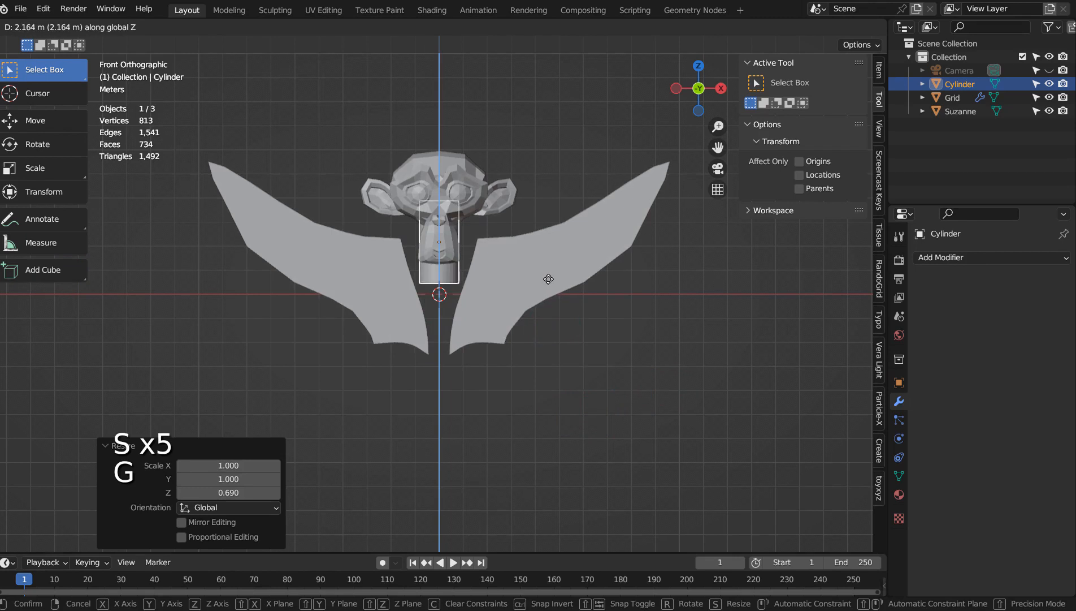
{"action": "left_click", "coordinate": [548, 275]}
Step: Narrow the monkey head to about 0.685 of its width along X
{"action": "left_click", "coordinate": [438, 187]}
{"action": "key", "text": "s"}
{"action": "key", "text": "x"}
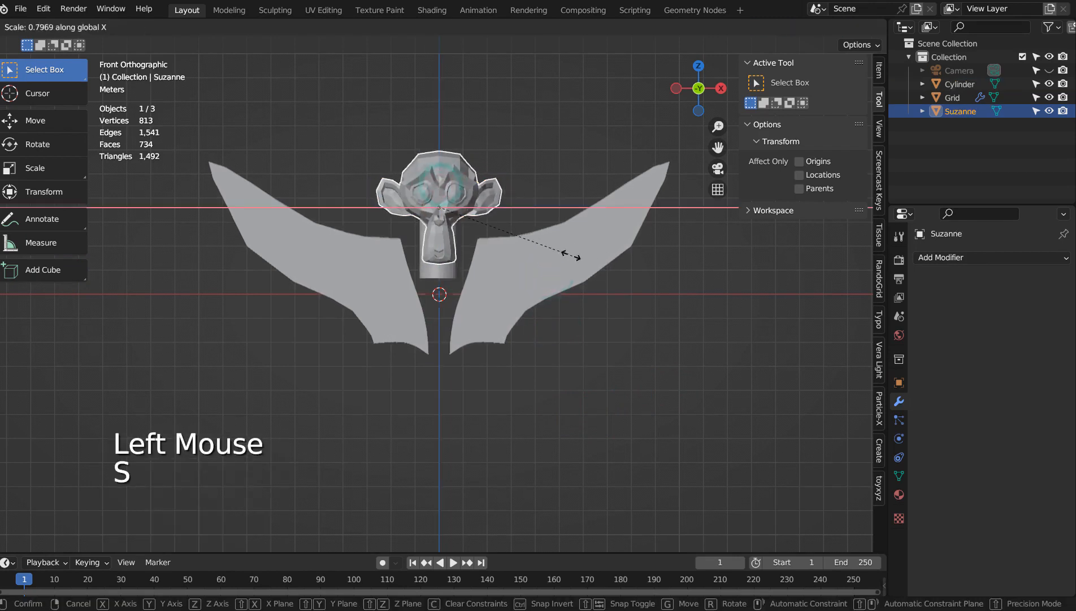
{"action": "left_click", "coordinate": [551, 254]}
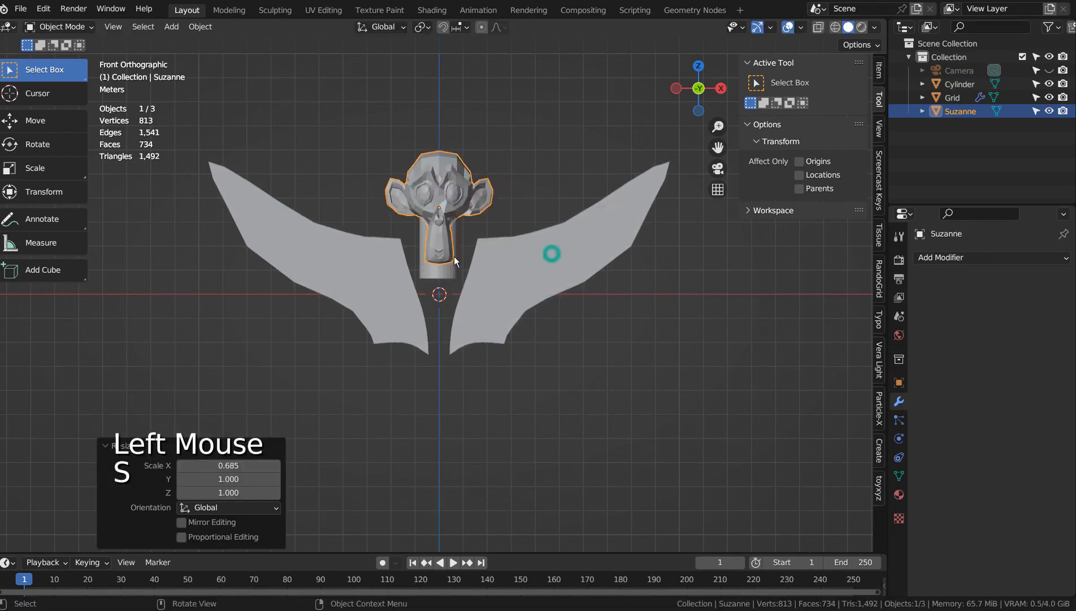
Step: Scale the cylinder down uniformly by about 0.745 so it forms a slimmer neck
{"action": "left_click", "coordinate": [439, 275]}
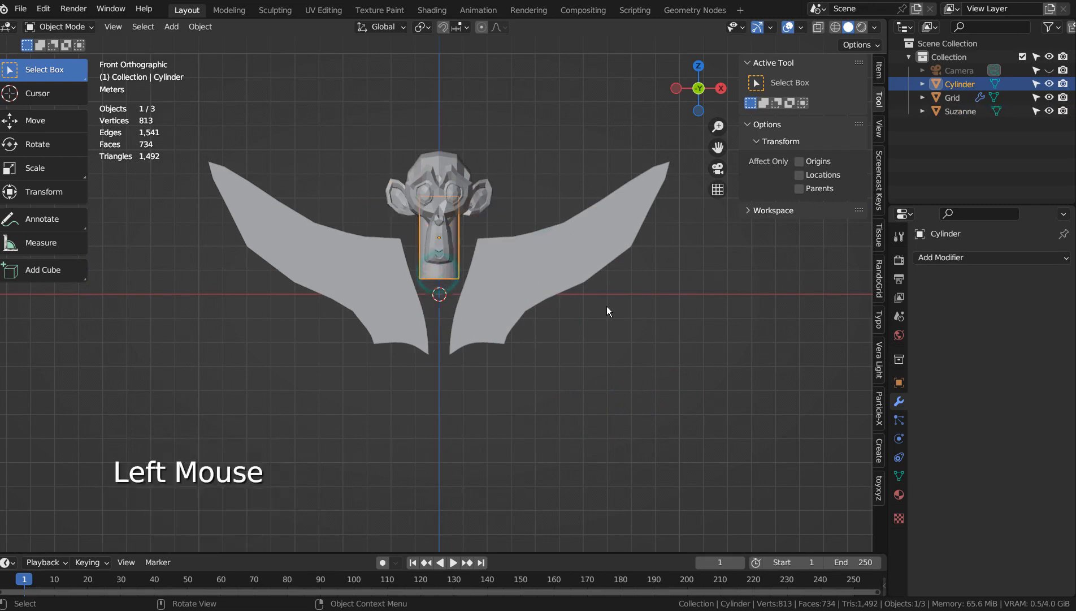
{"action": "key", "text": "s"}
{"action": "left_click", "coordinate": [556, 307]}
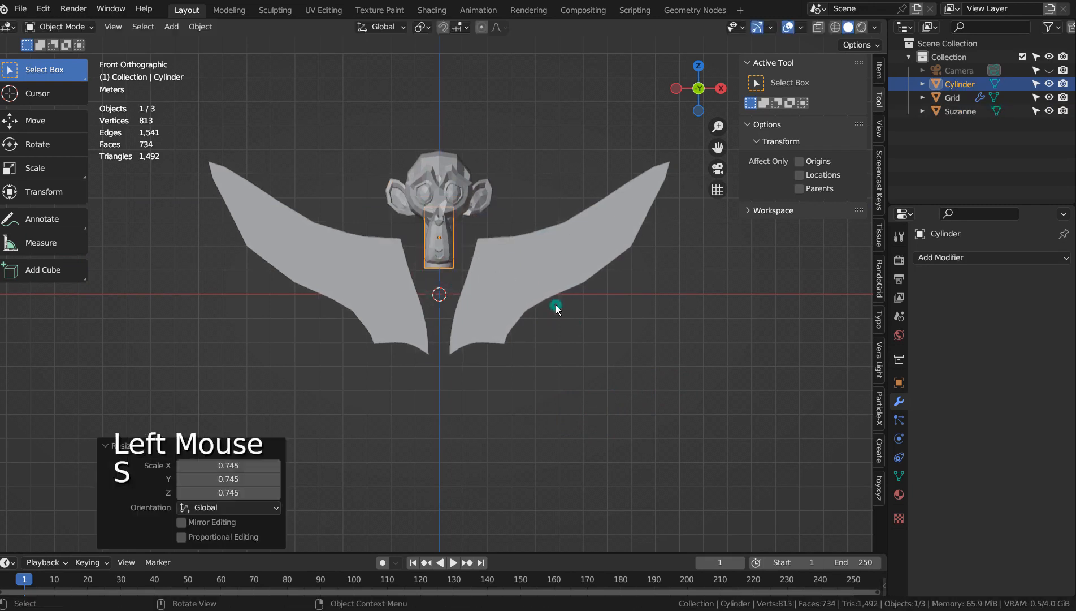
{"action": "key", "text": "Tab"}
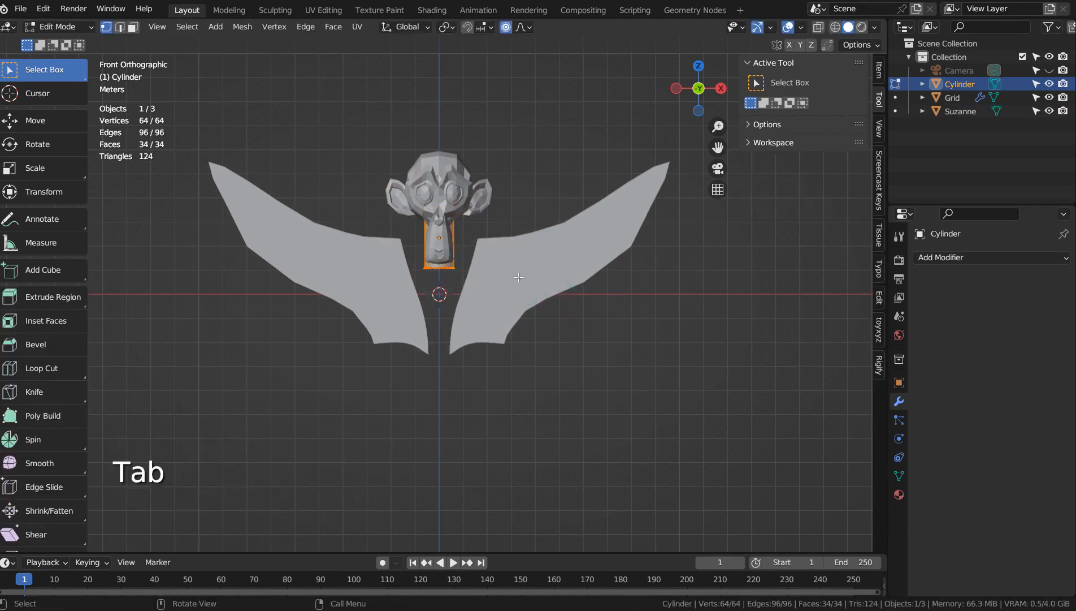
{"action": "key", "text": "Tab"}
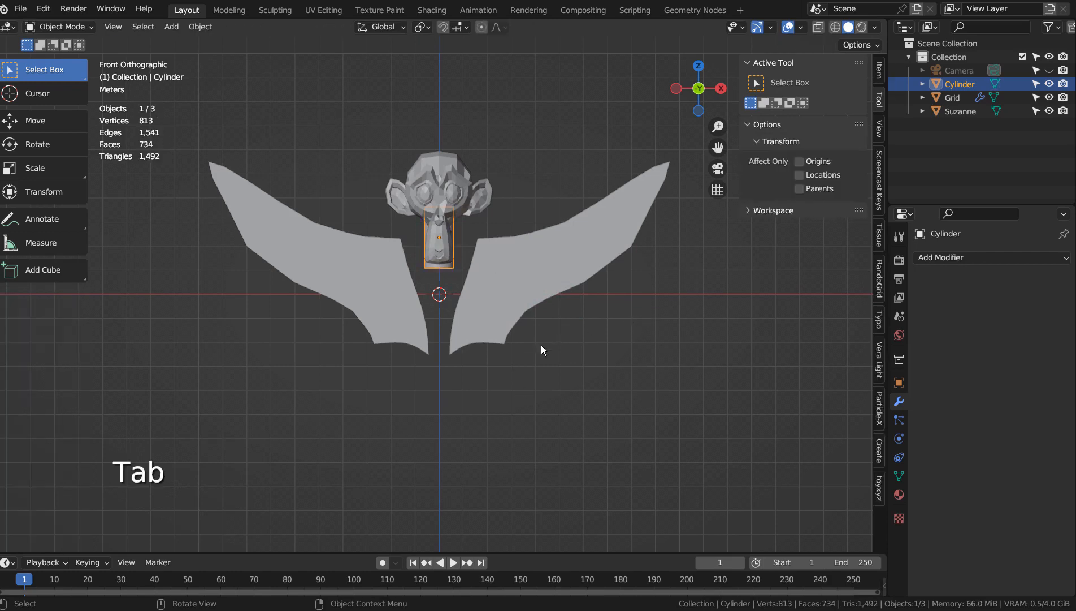
Step: Move the cylinder's bottom face up about 0.49 m along Z with proportional editing in Edit Mode
{"action": "left_click_drag", "start_coordinate": [416, 351], "coordinate": [533, 264]}
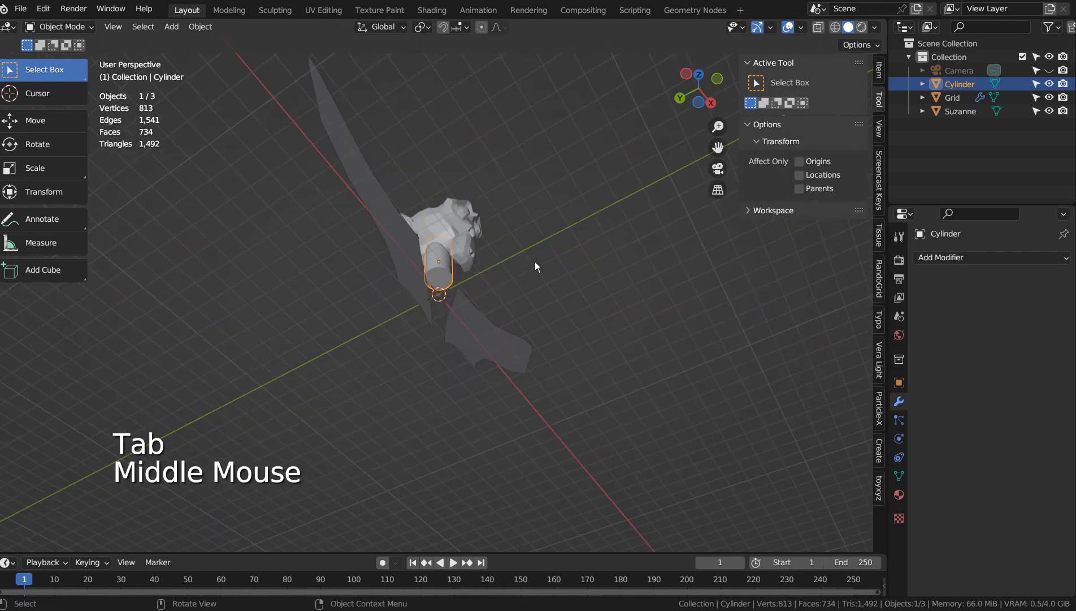
{"action": "key", "text": "Tab"}
{"action": "key", "text": "3"}
{"action": "left_click", "coordinate": [431, 283]}
{"action": "key", "text": "g"}
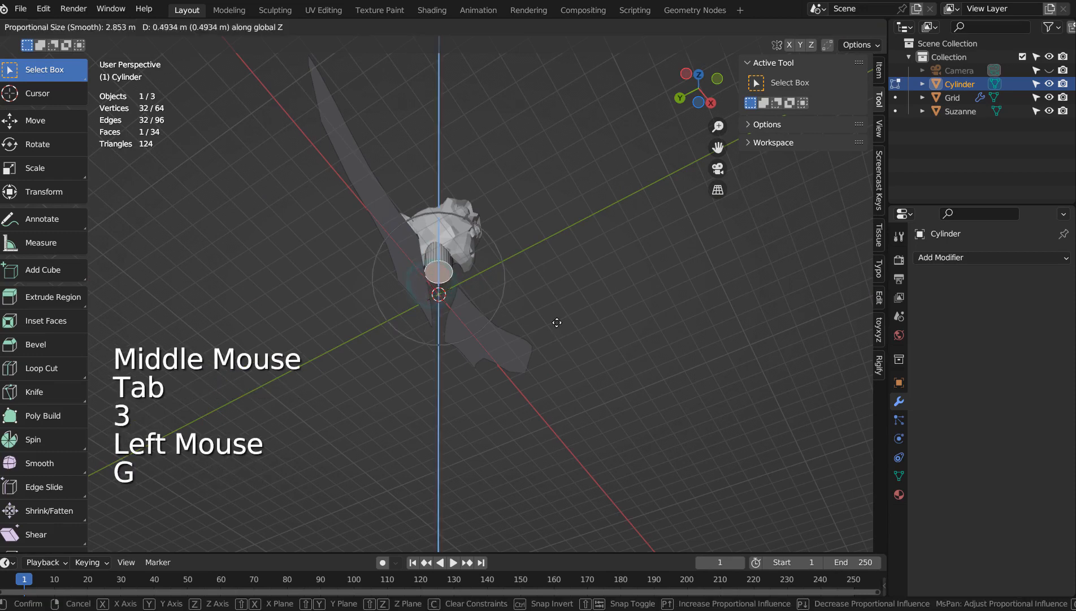
{"action": "key", "text": "Tab"}
Step: Add a cube at the 3D cursor and give it a level 3 subdivision surface
{"action": "scroll", "coordinate": [560, 353], "scroll_direction": "down", "scroll_amount": 1}
{"action": "left_click_drag", "start_coordinate": [673, 288], "coordinate": [616, 366]}
{"action": "key", "text": "shift+a"}
{"action": "mouse_move", "coordinate": [590, 288]}
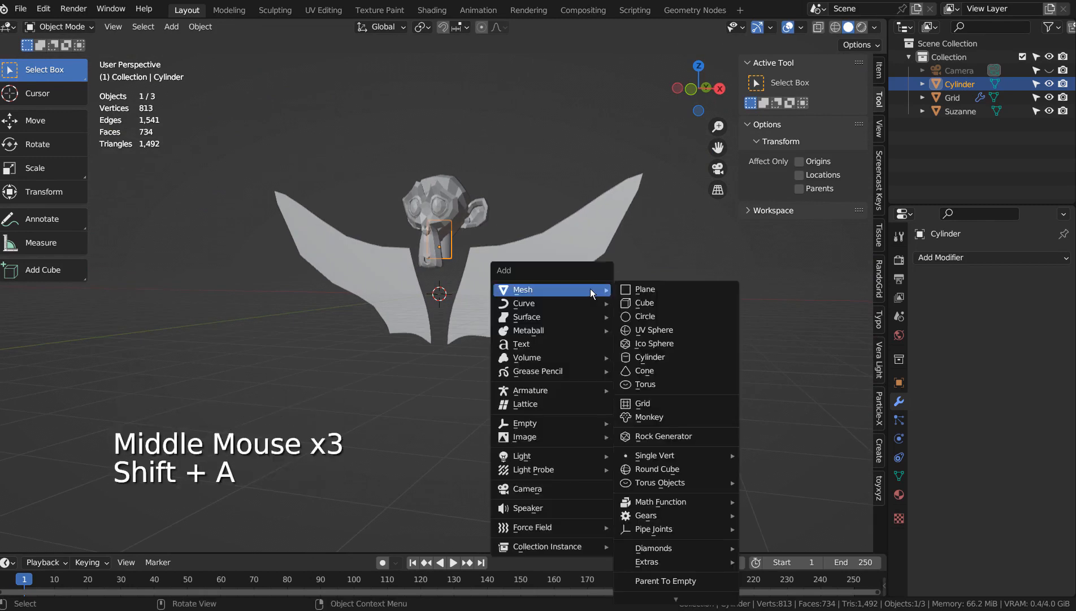
{"action": "left_click", "coordinate": [668, 302]}
{"action": "key", "text": "ctrl+3"}
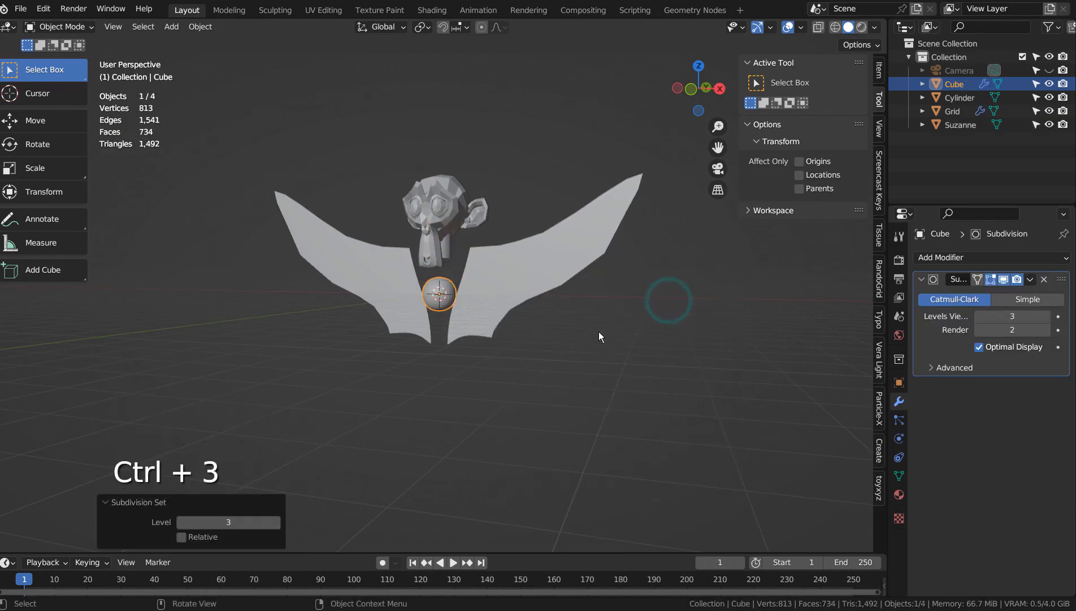
Step: Stretch the subdivided cube about 3.12 times along Z and about 2.2 times along X into an egg-shaped body
{"action": "key", "text": "s"}
{"action": "key", "text": "z"}
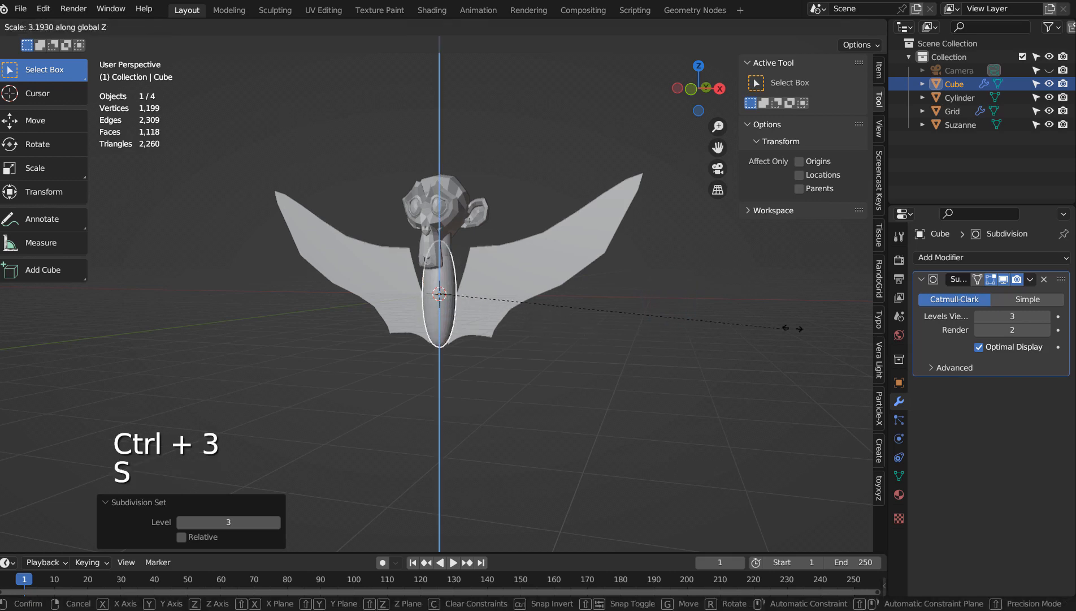
{"action": "left_click", "coordinate": [779, 342]}
{"action": "key", "text": "s"}
{"action": "key", "text": "x"}
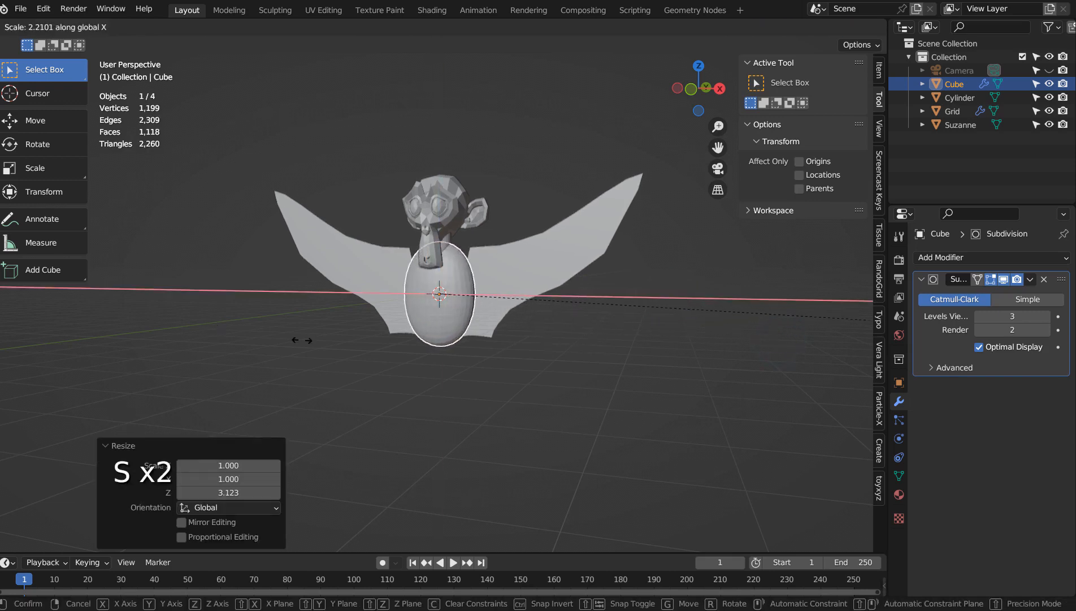
{"action": "left_click", "coordinate": [402, 339]}
Step: Scale the wings down uniformly by about 0.812
{"action": "left_click_drag", "start_coordinate": [451, 337], "coordinate": [505, 331]}
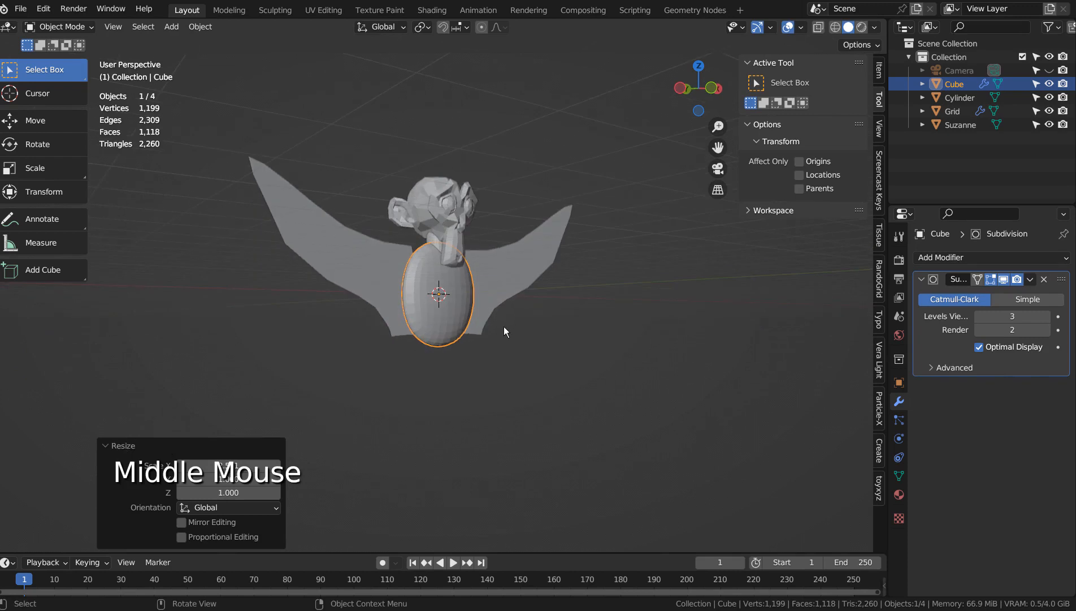
{"action": "left_click", "coordinate": [501, 269]}
{"action": "key", "text": "s"}
{"action": "left_click", "coordinate": [590, 301]}
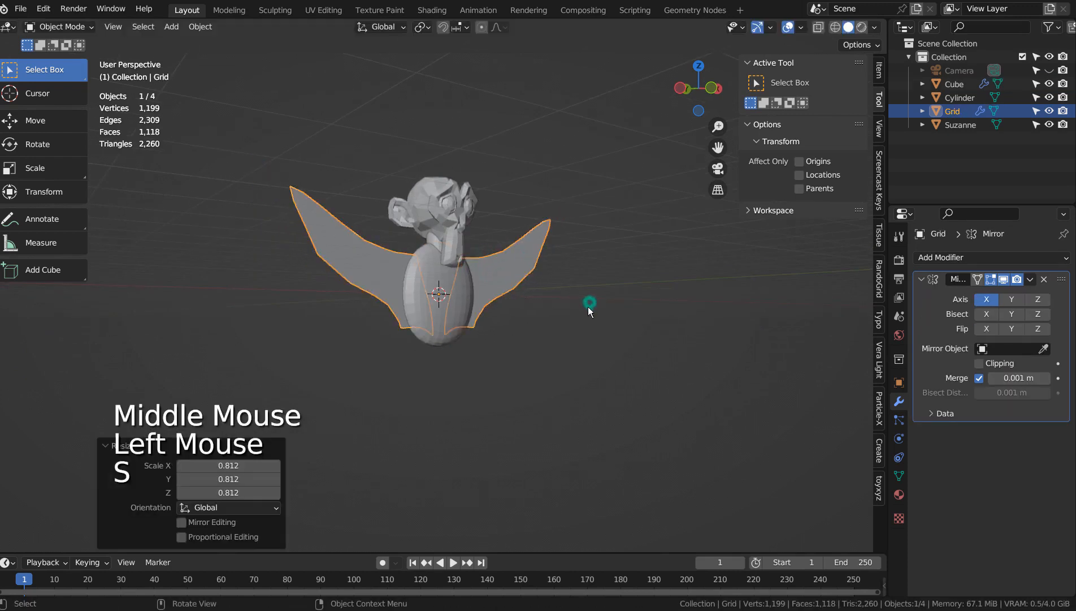
Step: Set the egg-shaped body's subdivision to level 3 and shade it smooth
{"action": "scroll", "coordinate": [589, 302], "scroll_direction": "up", "scroll_amount": 1}
{"action": "left_click_drag", "start_coordinate": [590, 302], "coordinate": [577, 392]}
{"action": "scroll", "coordinate": [584, 355], "scroll_direction": "up", "scroll_amount": 2}
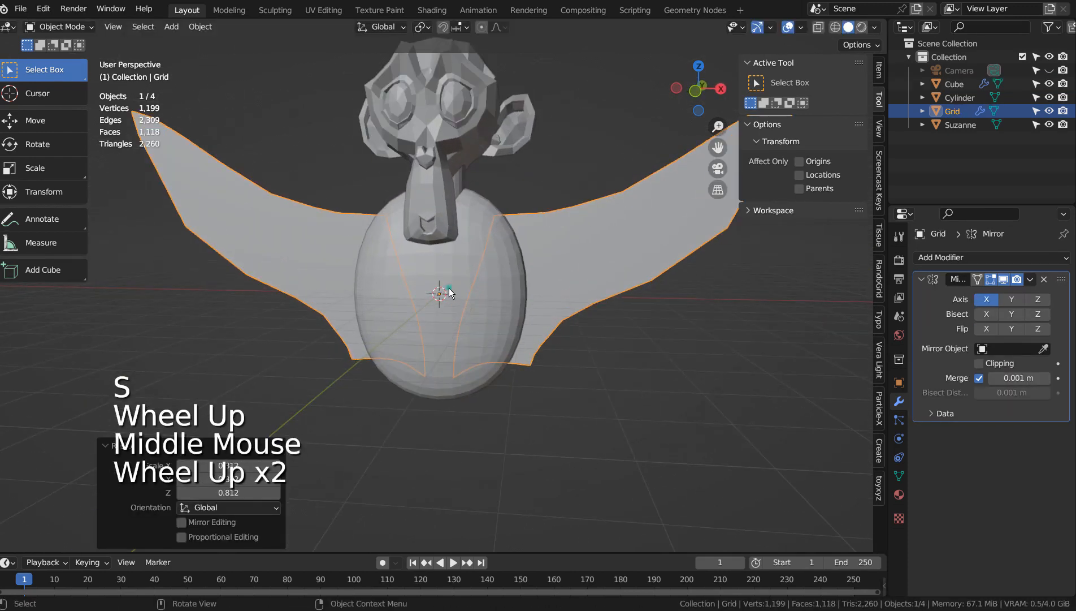
{"action": "left_click", "coordinate": [498, 301]}
{"action": "key", "text": "ctrl+3"}
{"action": "left_click", "coordinate": [498, 300]}
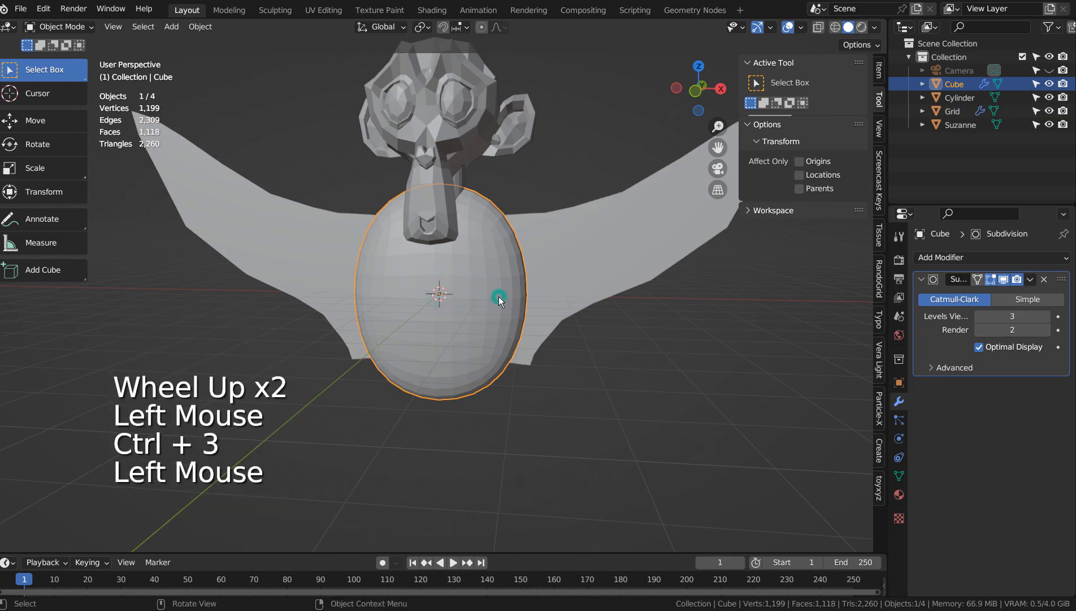
{"action": "right_click", "coordinate": [500, 301]}
{"action": "left_click", "coordinate": [498, 298]}
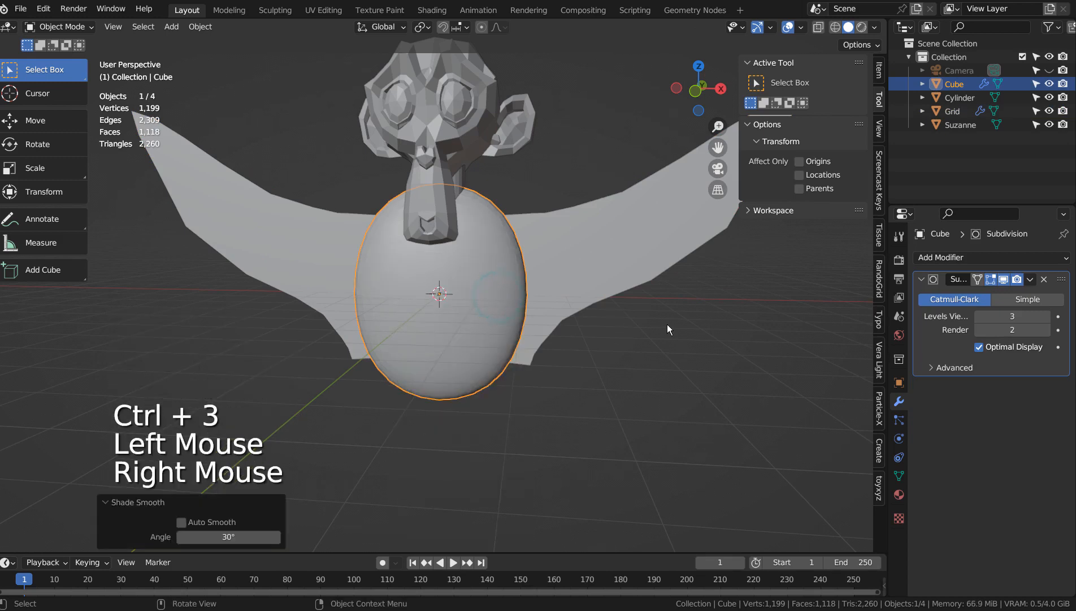
Step: In the camera view, select all four objects and lower them along Z by about 2.49 m plus a further 1 m
{"action": "key", "text": "KP_0"}
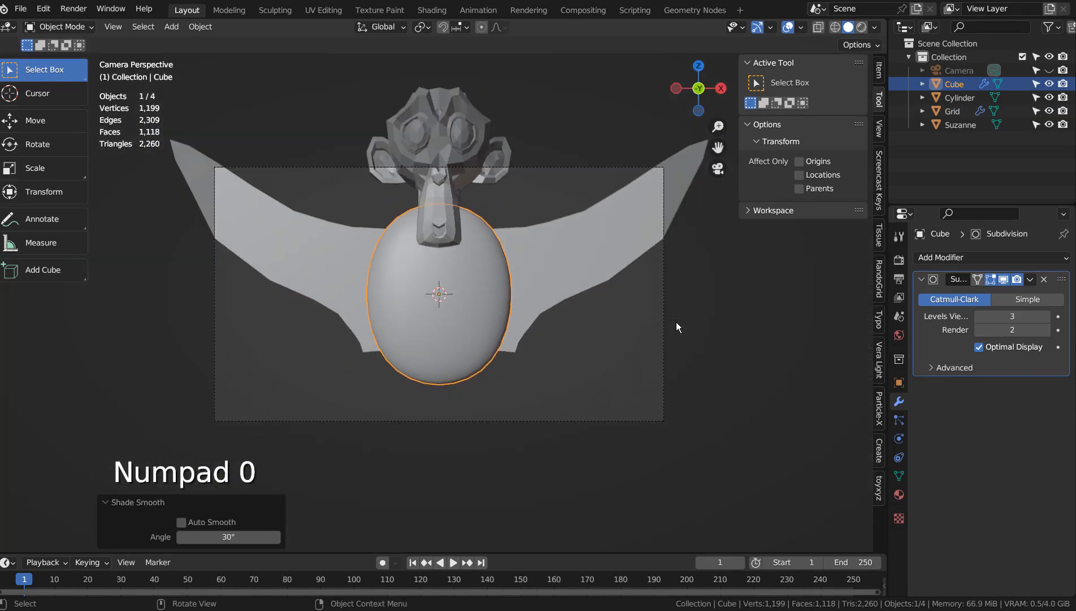
{"action": "left_click_drag", "start_coordinate": [327, 123], "coordinate": [657, 294]}
{"action": "key", "text": "g"}
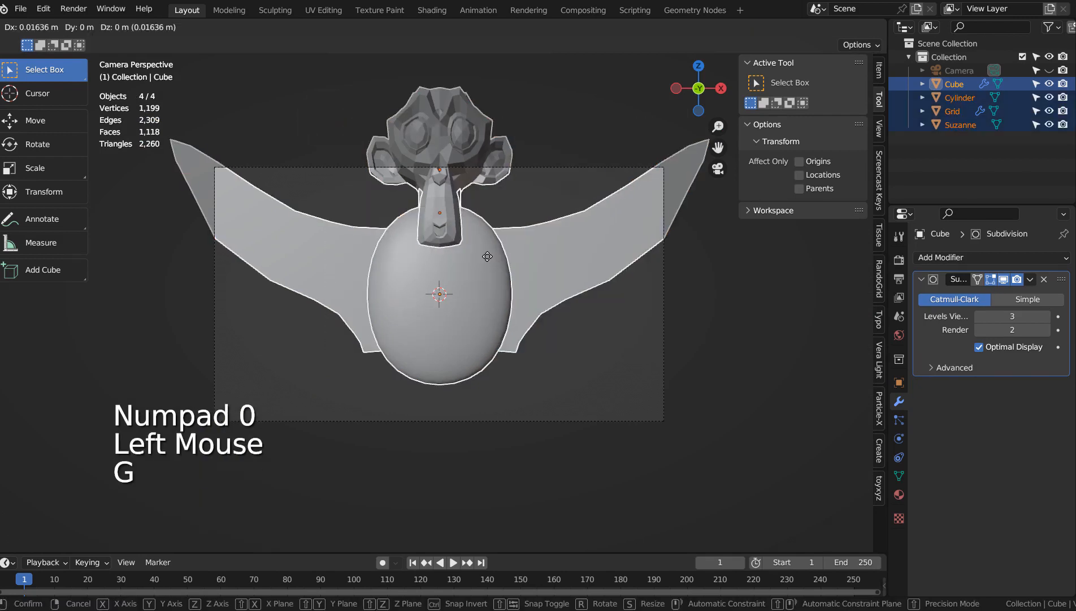
{"action": "key", "text": "z"}
{"action": "left_click", "coordinate": [484, 342]}
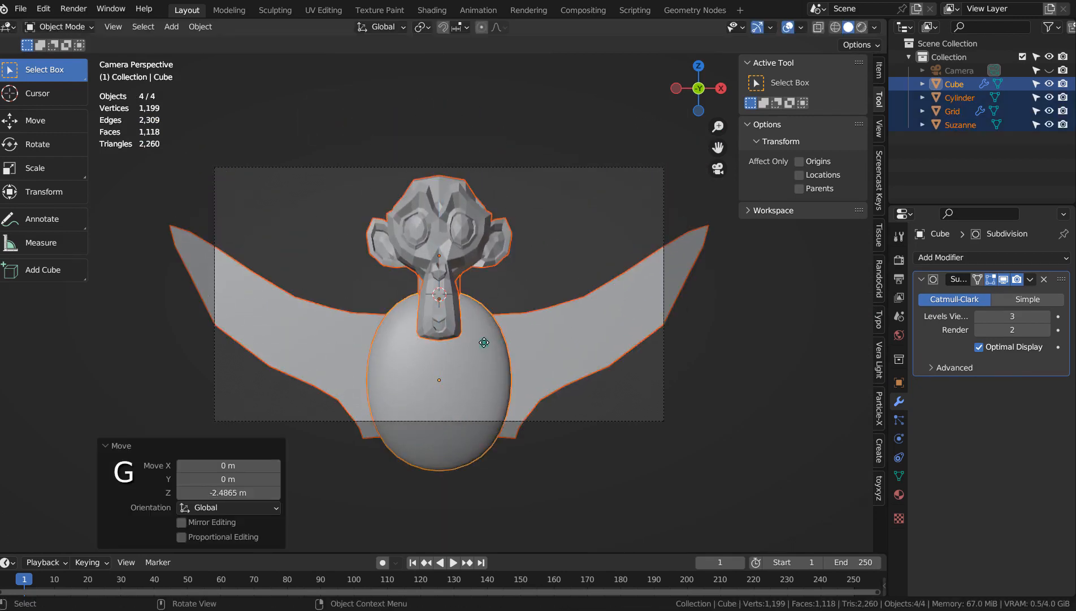
{"action": "key", "text": "g"}
{"action": "key", "text": "z"}
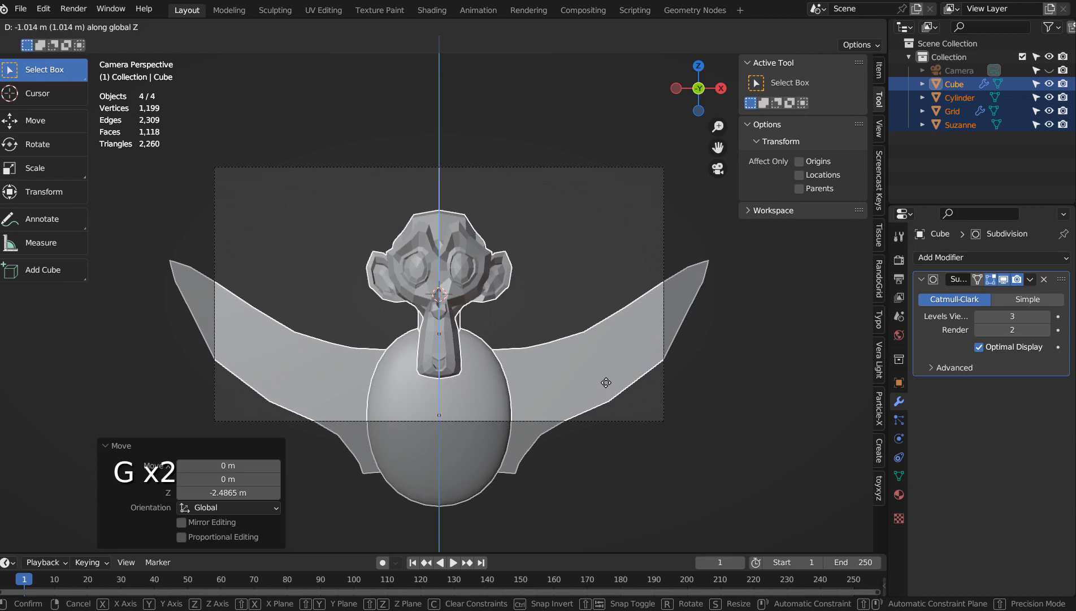
{"action": "left_click", "coordinate": [603, 381]}
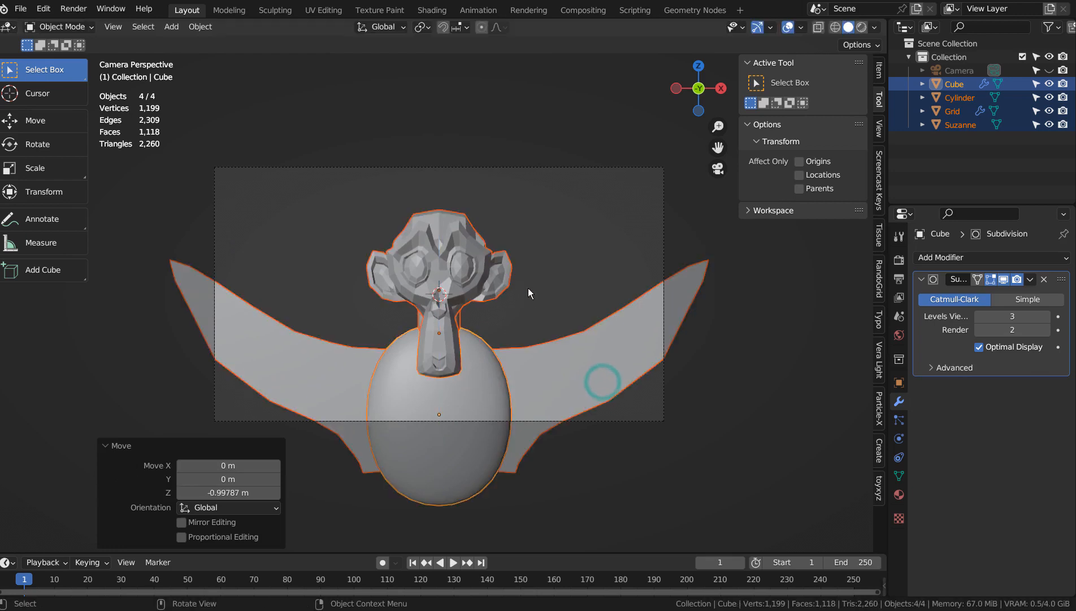
Step: Rotate the whole character 18° around the global Z axis
{"action": "key", "text": "g"}
{"action": "key", "text": "z"}
{"action": "key", "text": "r"}
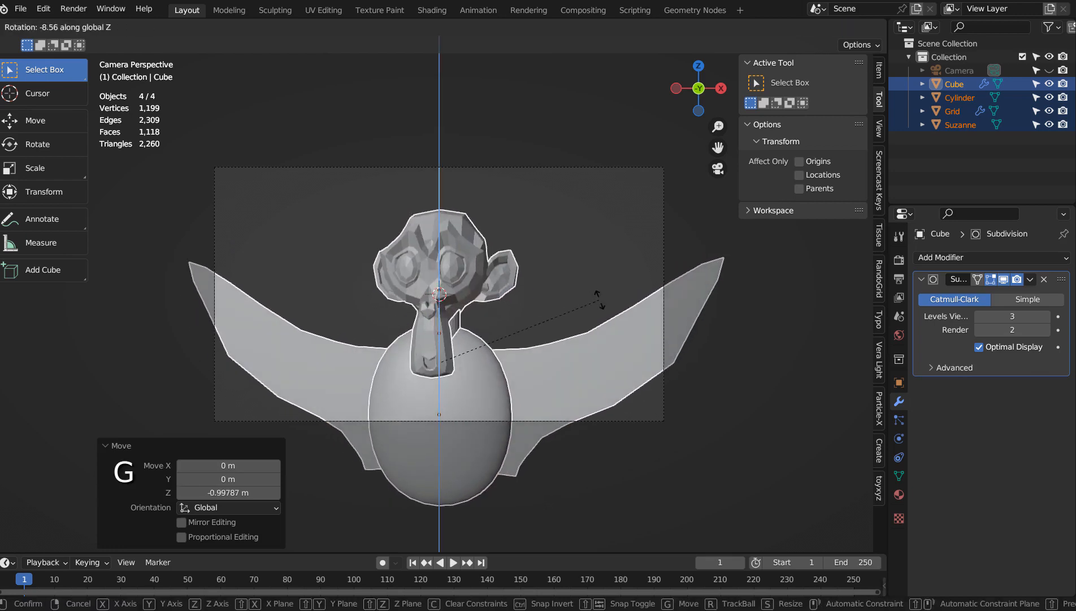
{"action": "left_click", "coordinate": [486, 313]}
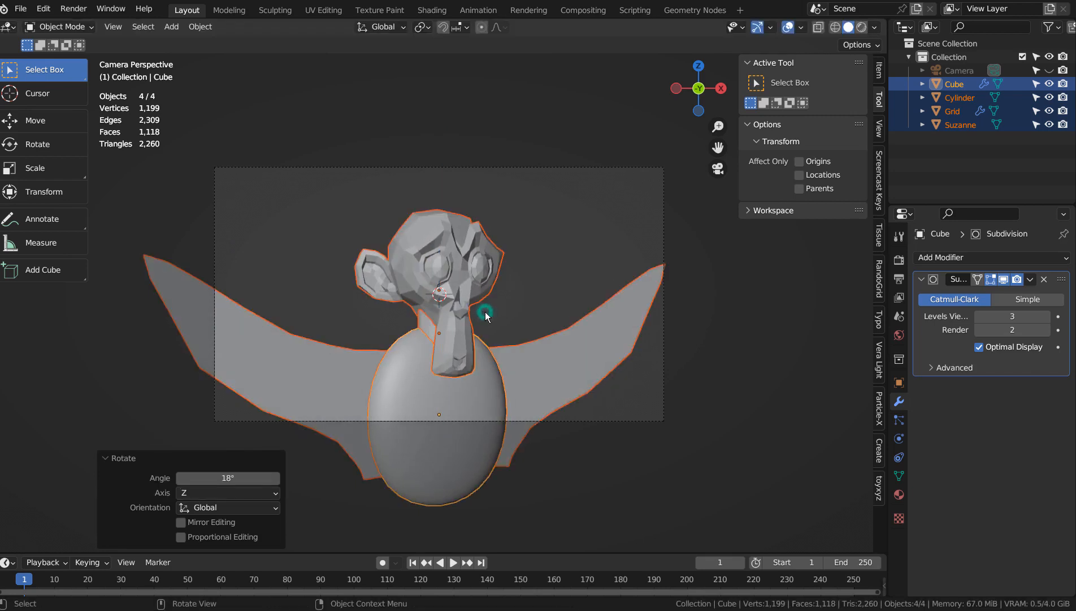
Step: Enlarge only the wings uniformly by about 1.021
{"action": "left_click", "coordinate": [593, 347]}
{"action": "key", "text": "s"}
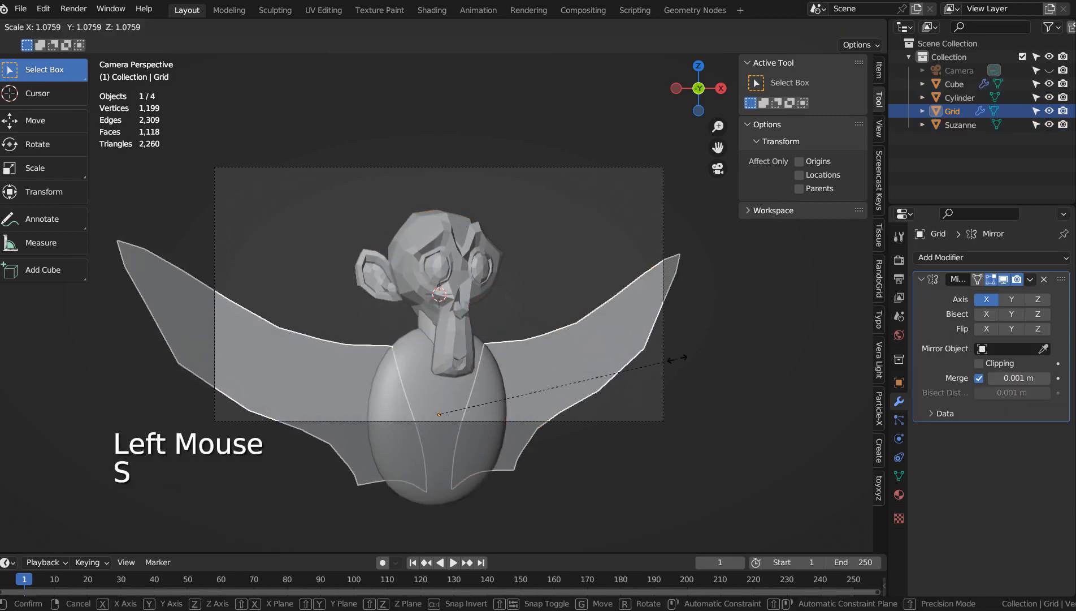
{"action": "left_click", "coordinate": [666, 367]}
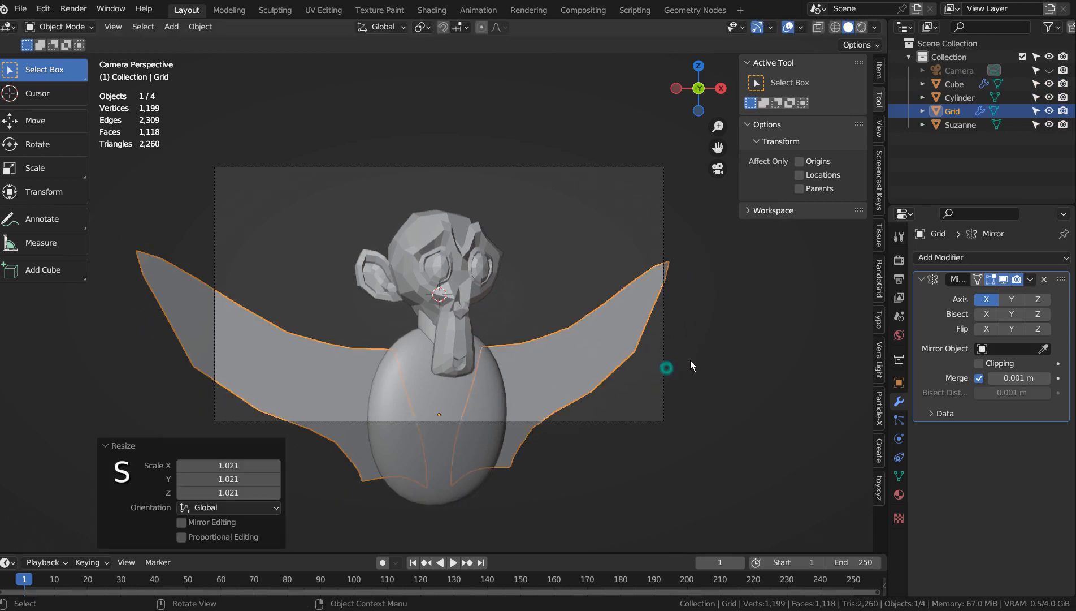
Step: Select all four objects of the character and scale them up together by about 1.145
{"action": "left_click", "coordinate": [700, 326]}
{"action": "left_click_drag", "start_coordinate": [333, 208], "coordinate": [586, 403]}
{"action": "key", "text": "s"}
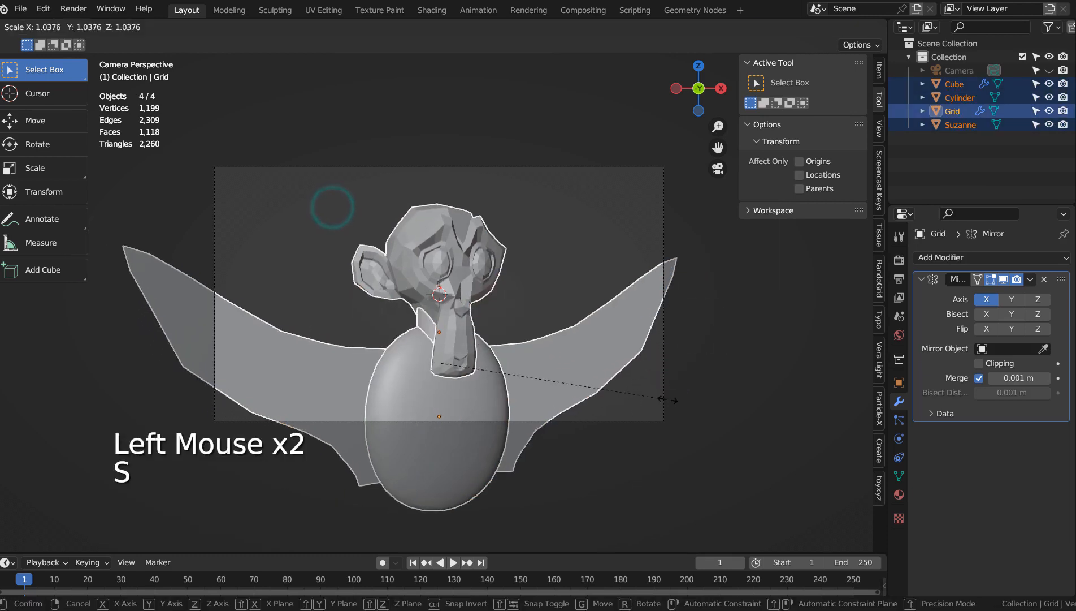
{"action": "left_click", "coordinate": [691, 394]}
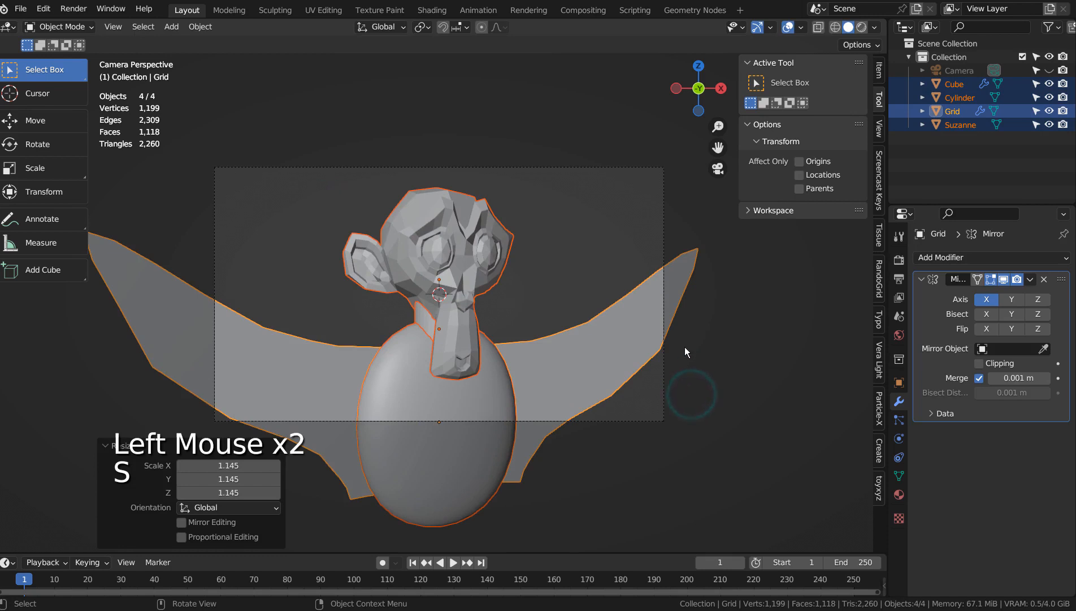
Step: With nothing selected, show the viewport in rendered shading and render the image from the camera
{"action": "left_click", "coordinate": [748, 325]}
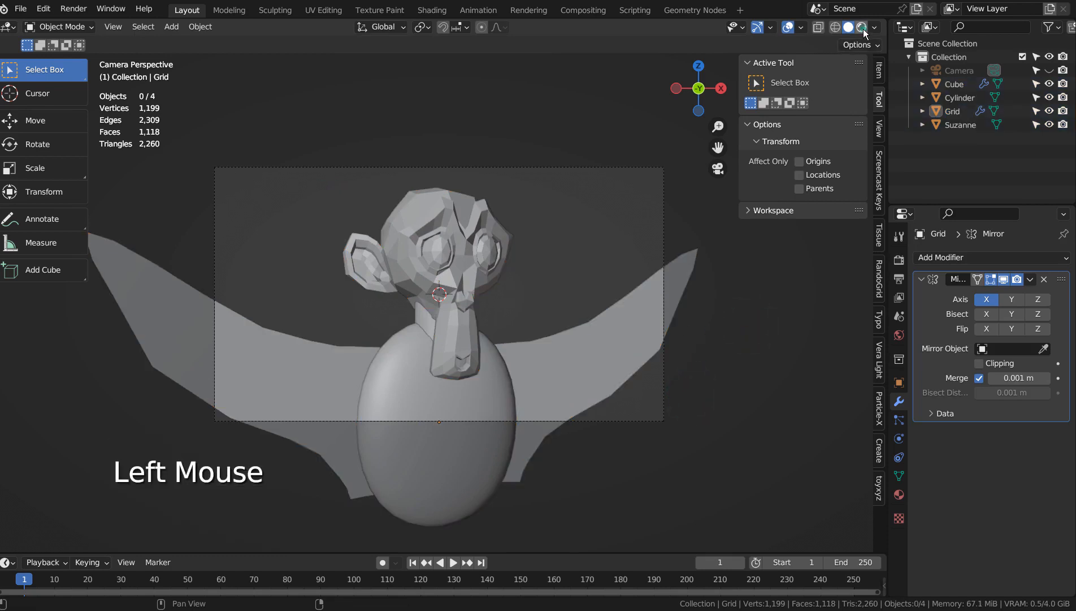
{"action": "left_click", "coordinate": [862, 27]}
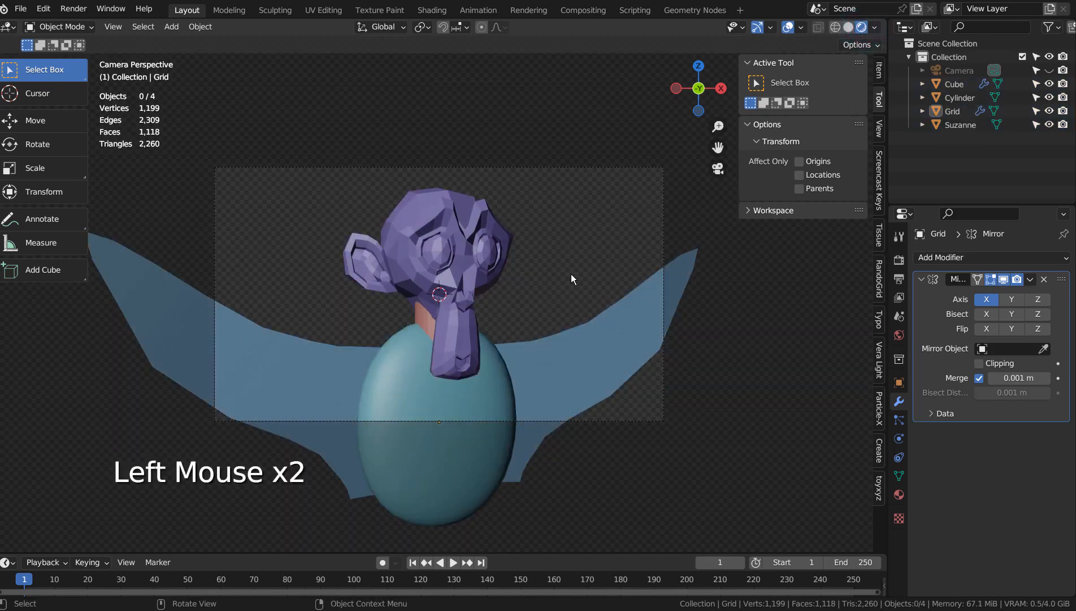
{"action": "key", "text": "F12"}
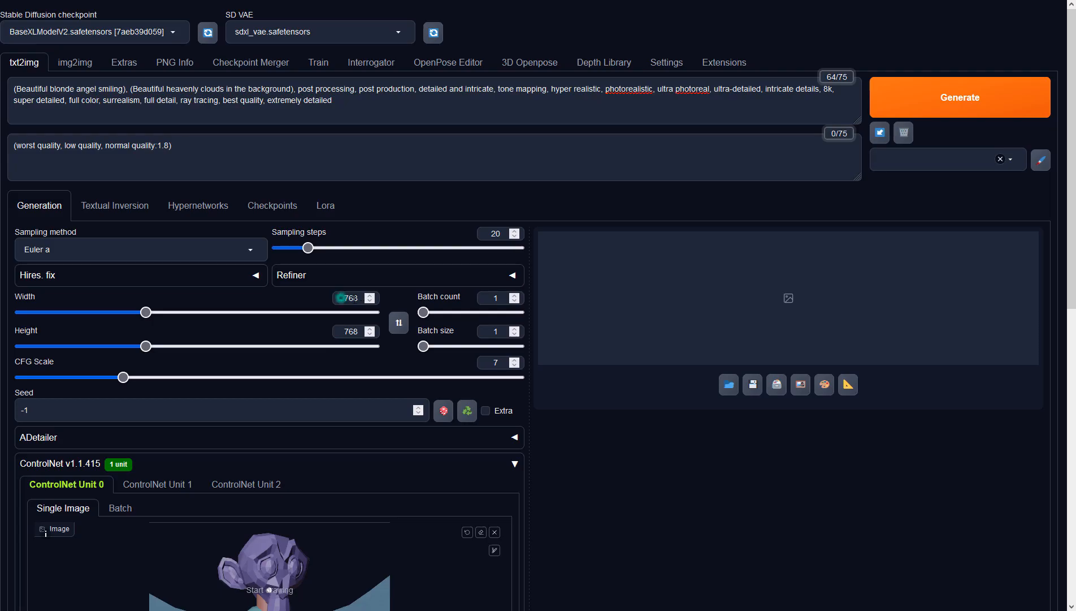
Step: Switch to the Stable Diffusion web UI and set the output image to 960 wide and 540 high
{"action": "double_click", "coordinate": [348, 298]}
{"action": "type", "text": "9"}
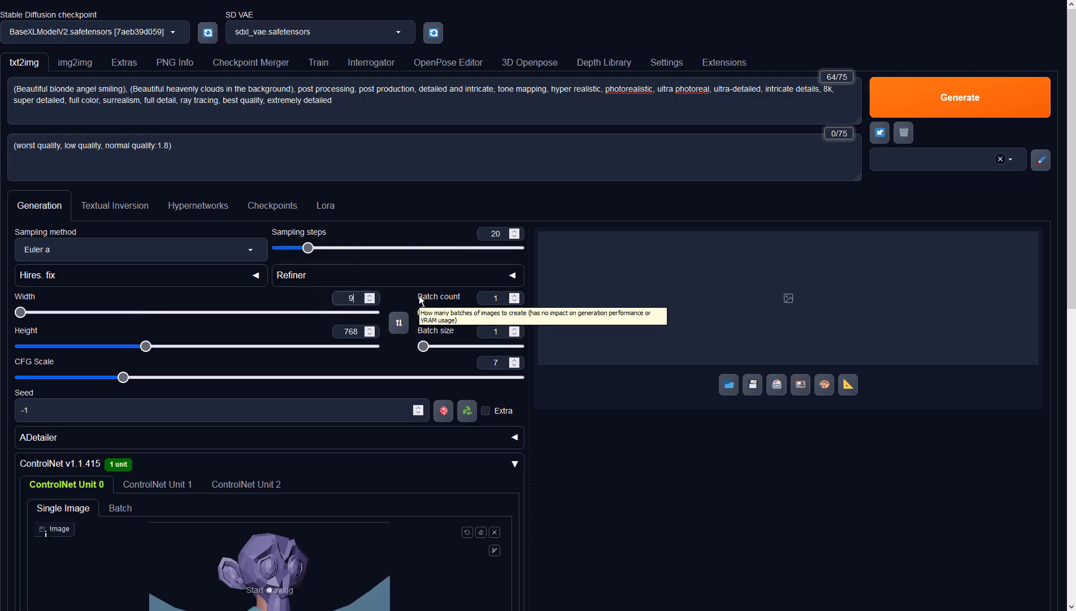
{"action": "type", "text": "60"}
{"action": "type", "text": "540"}
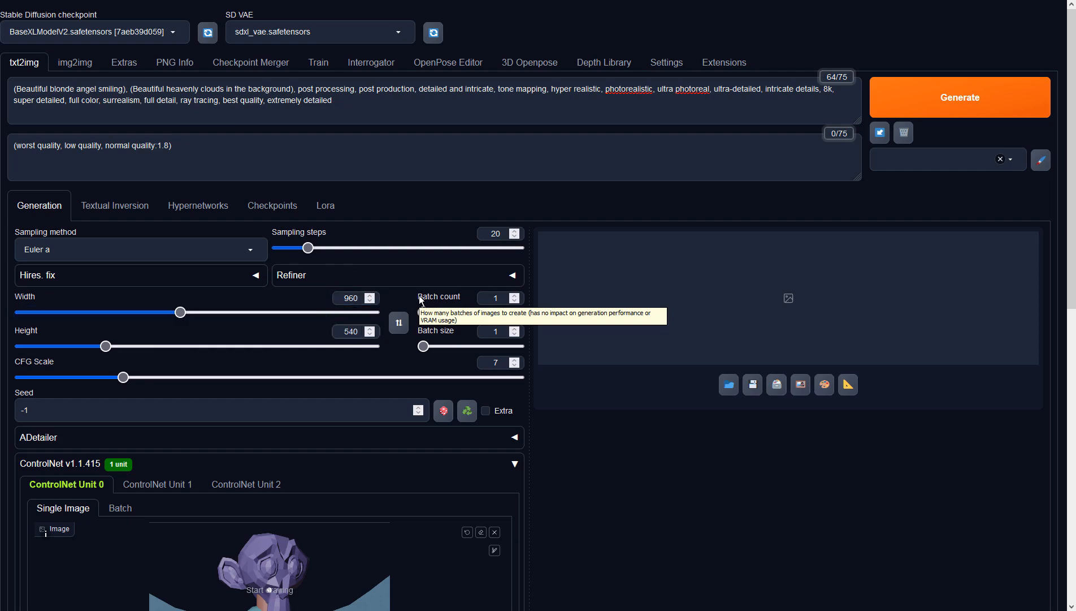
{"action": "scroll", "coordinate": [429, 339], "scroll_direction": "down", "scroll_amount": 8}
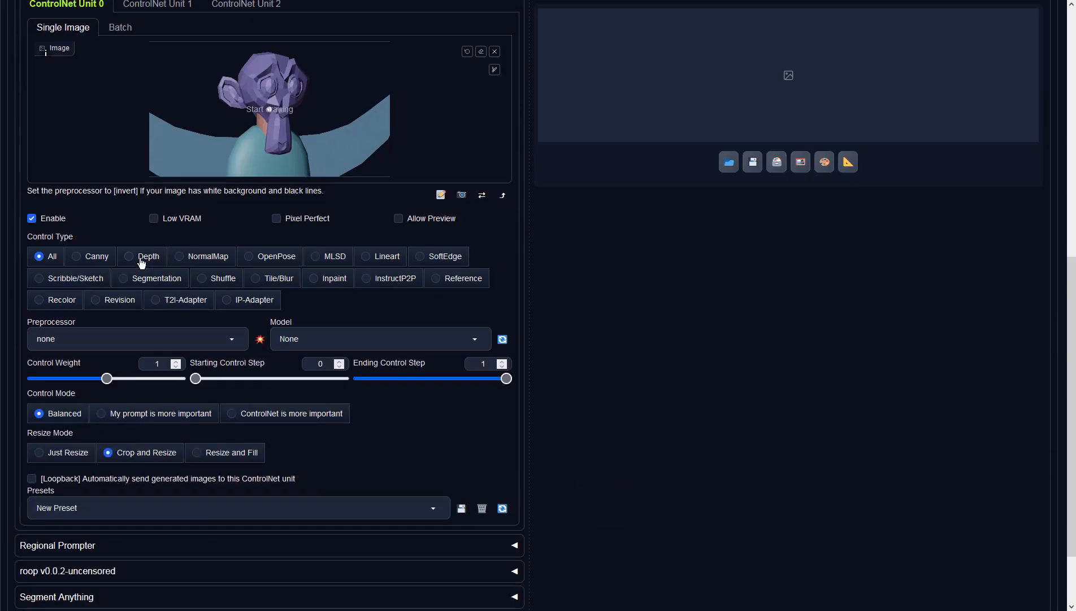
Step: Set ControlNet Unit 0's control type to Depth and its preprocessor to none
{"action": "left_click", "coordinate": [141, 259]}
{"action": "left_click", "coordinate": [231, 338]}
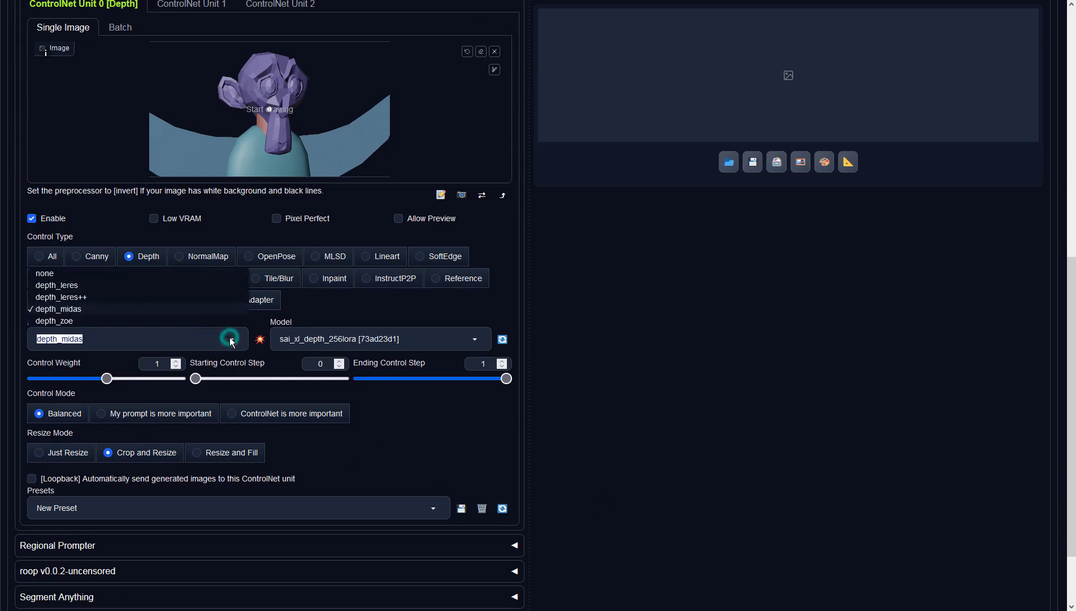
{"action": "left_click", "coordinate": [86, 274]}
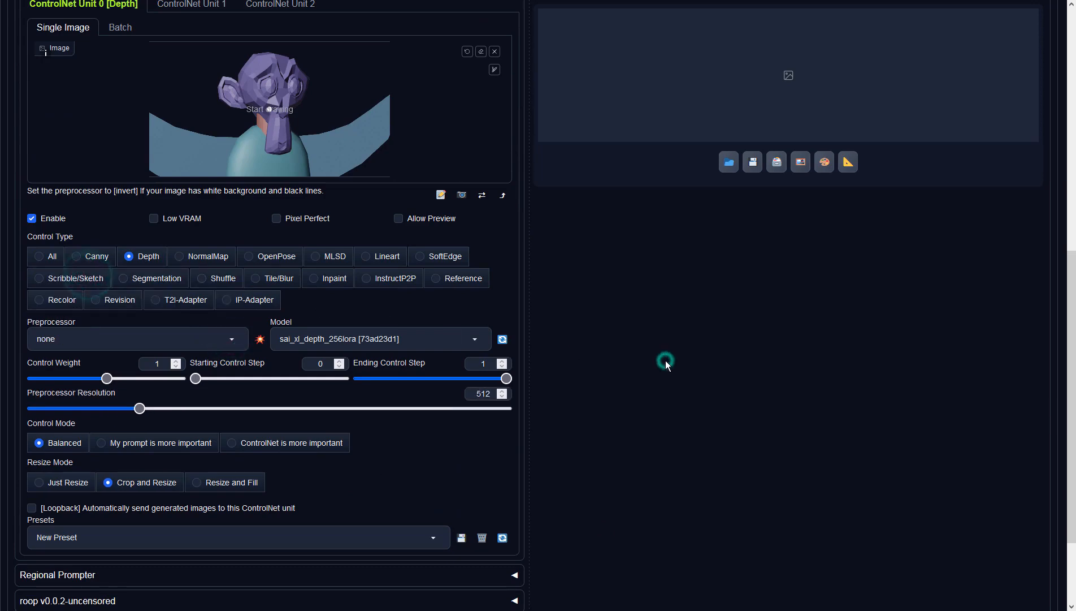
Step: Insert "with feathered wings" after "angel" and "(Wearing a robe)," before the clouds phrase in the prompt, and generate the image
{"action": "scroll", "coordinate": [666, 360], "scroll_direction": "up", "scroll_amount": 8}
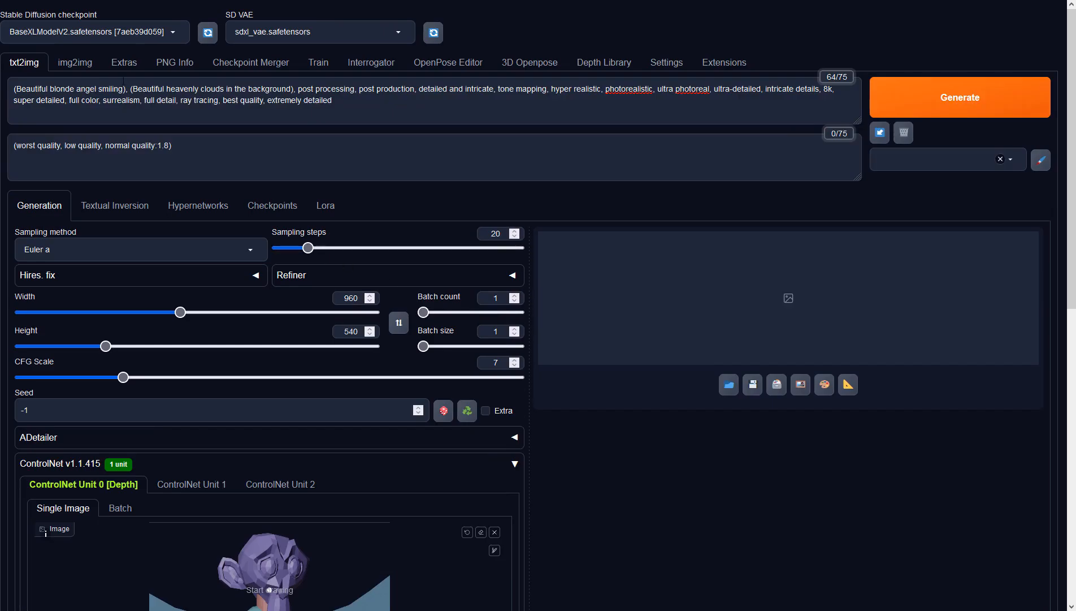
{"action": "left_click", "coordinate": [95, 89]}
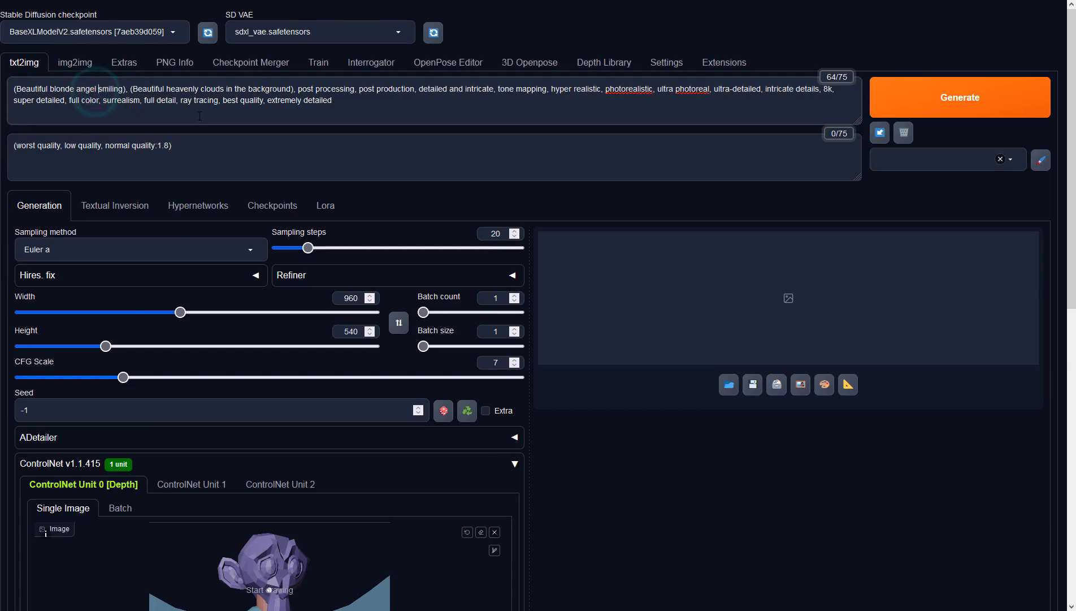
{"action": "type", "text": "with feather"}
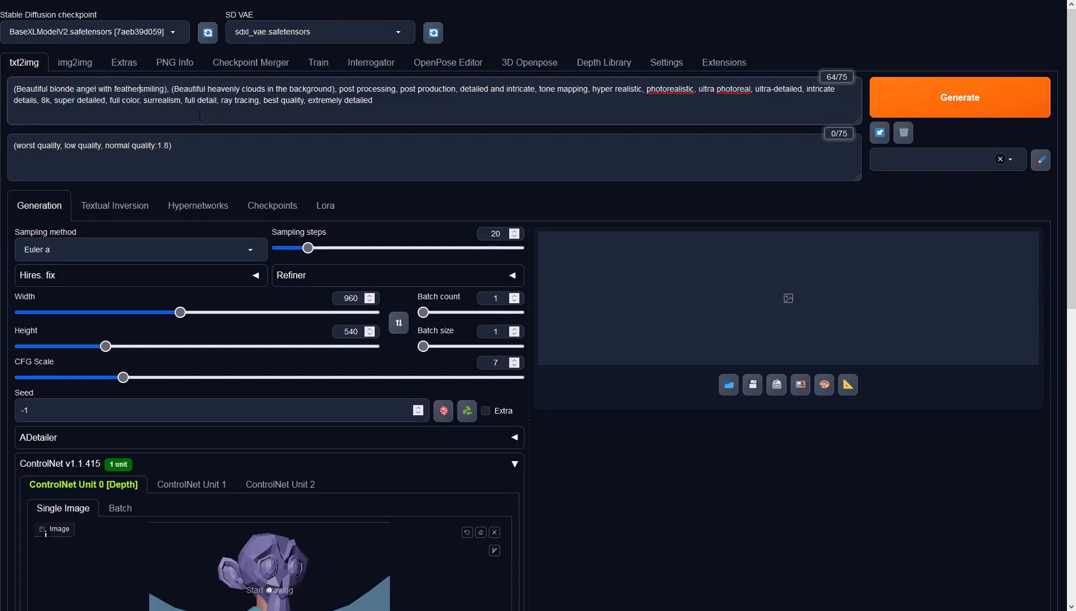
{"action": "type", "text": "ed"}
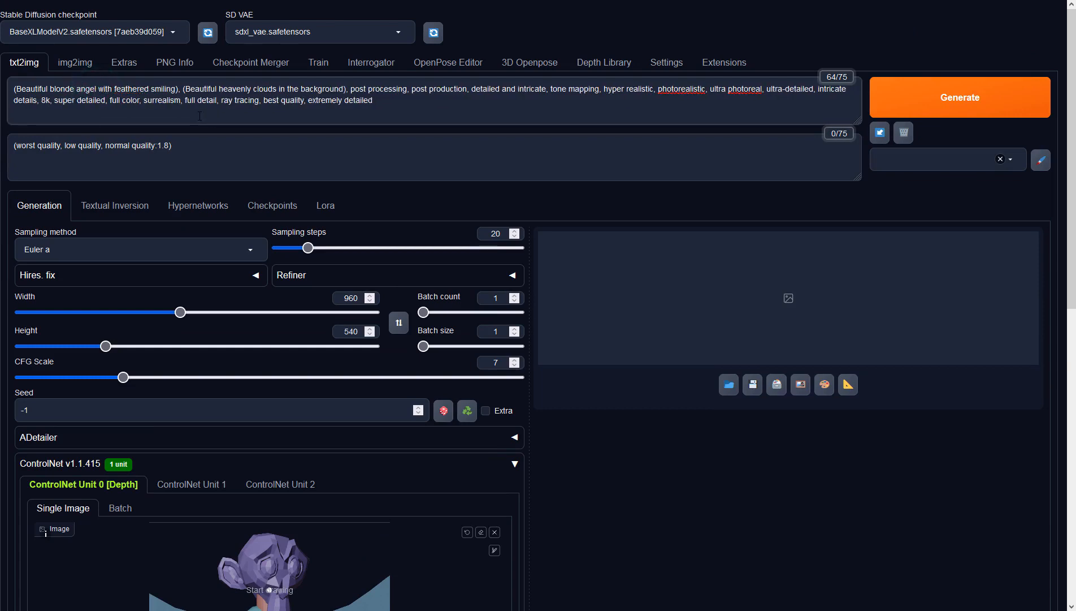
{"action": "type", "text": " wings smiling), "}
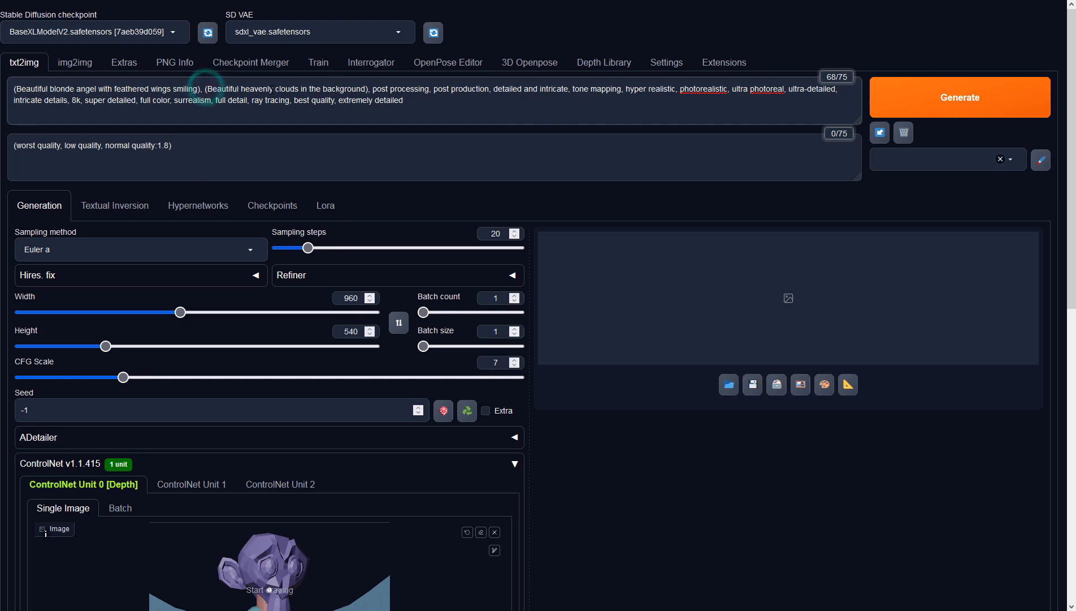
{"action": "type", "text": "(Wearing a r"}
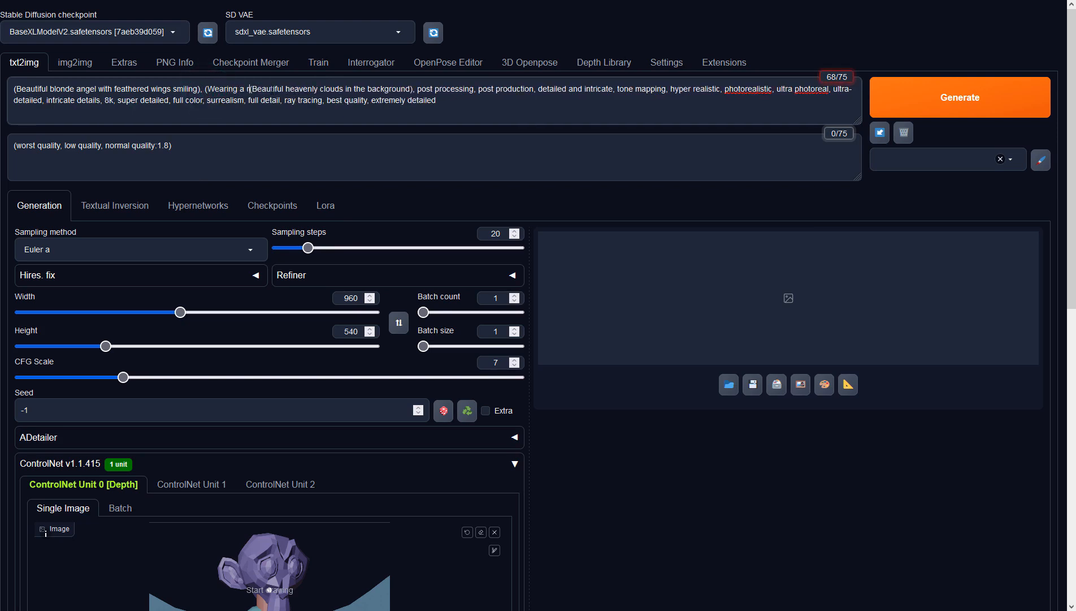
{"action": "type", "text": "obe),"}
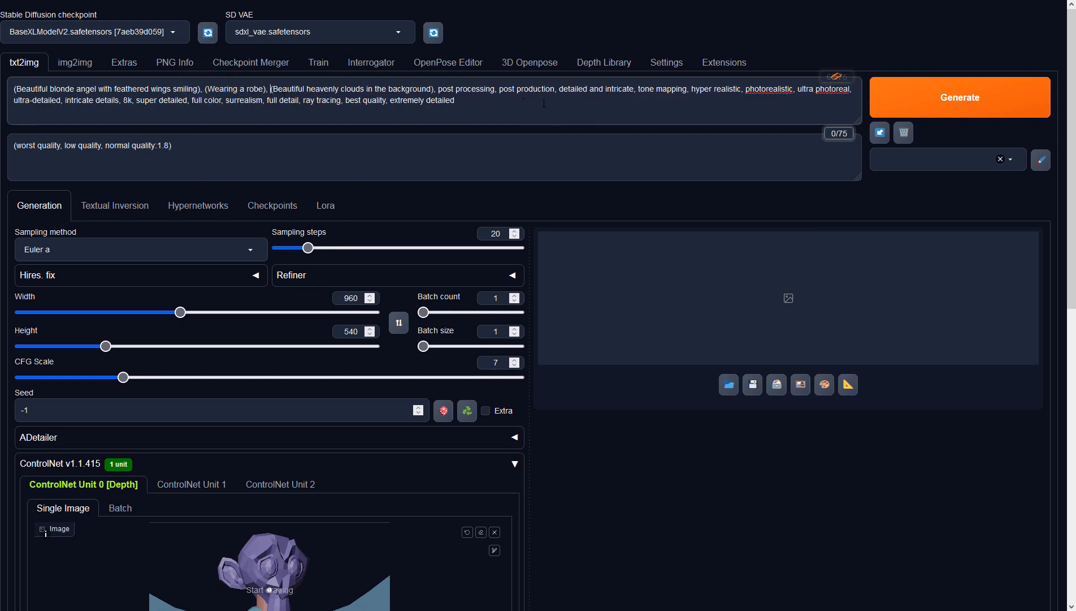
{"action": "left_click", "coordinate": [937, 97]}
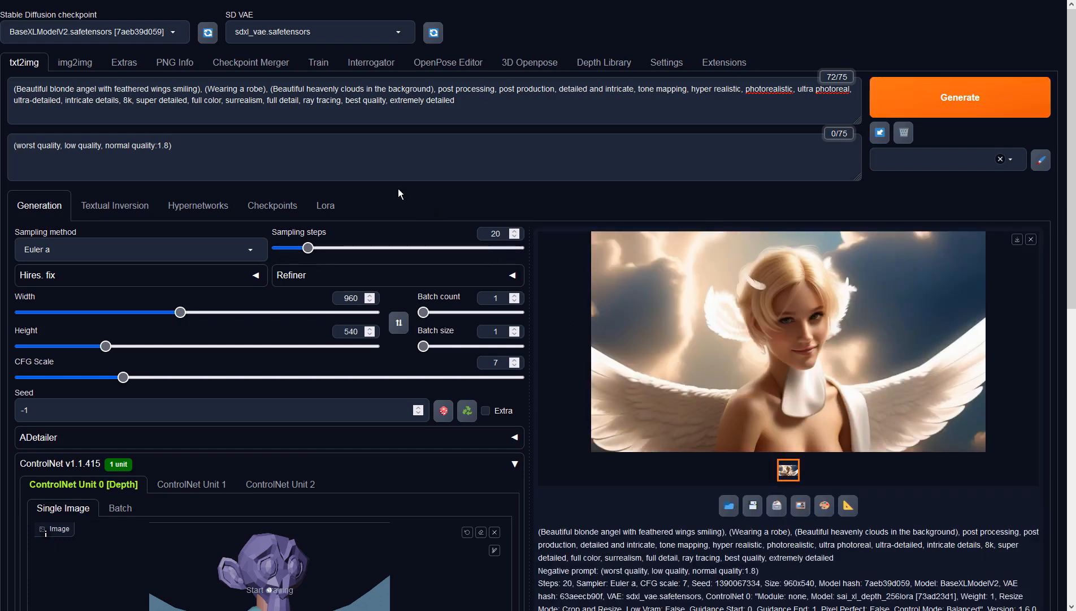
Step: Add ", naked, nude" to the end of the negative prompt
{"action": "left_click", "coordinate": [320, 147]}
{"action": "type", "text": ", naked"}
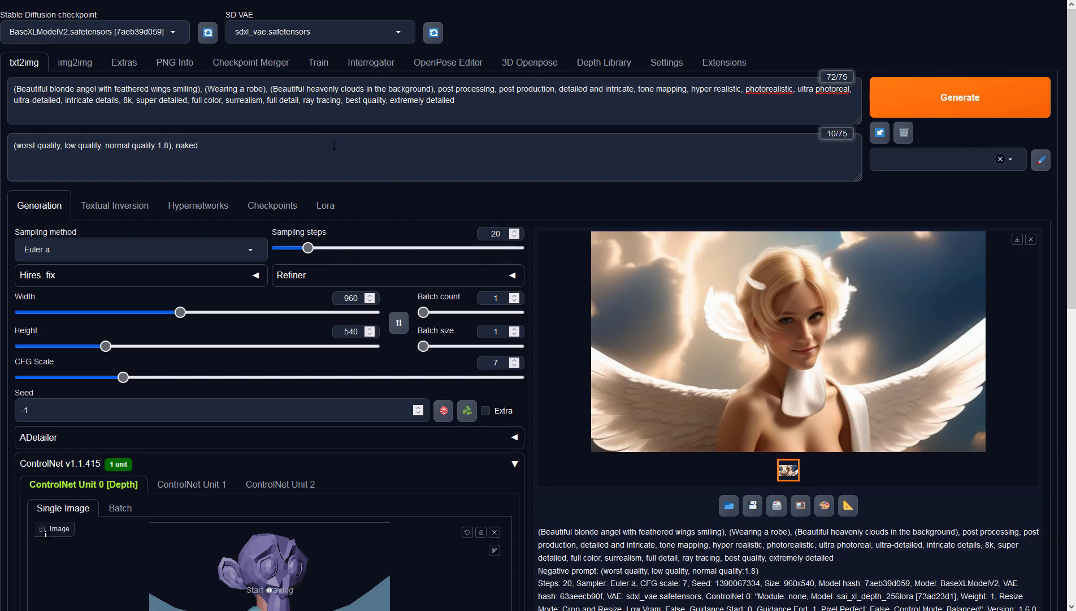
{"action": "type", "text": ", nude"}
Step: Insert "long haired" before "blonde" in the prompt and generate a new image
{"action": "left_click", "coordinate": [50, 89]}
{"action": "type", "text": "long"}
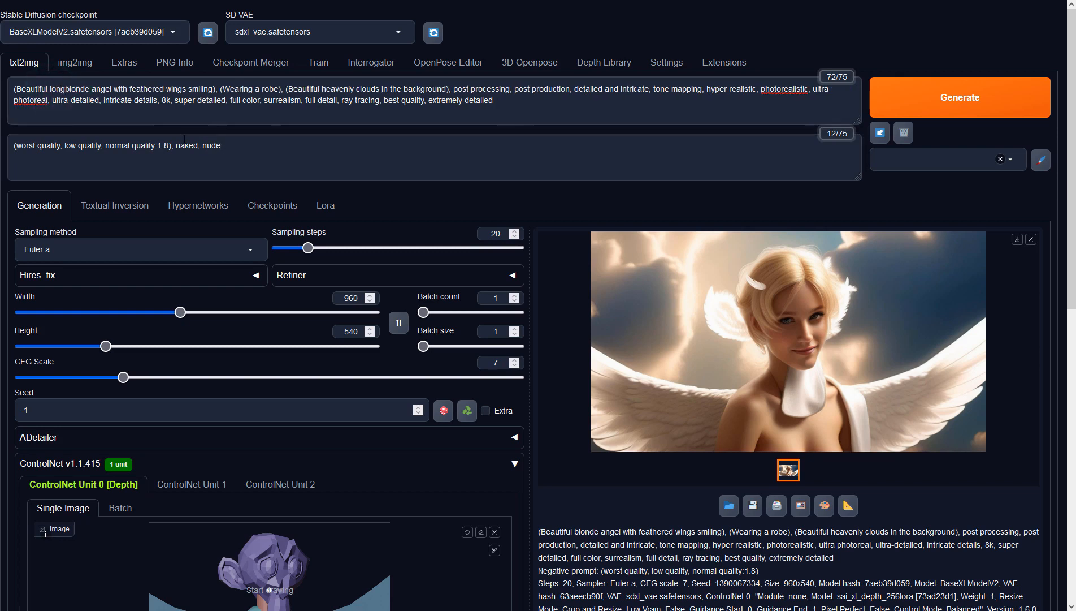
{"action": "type", "text": " haired"}
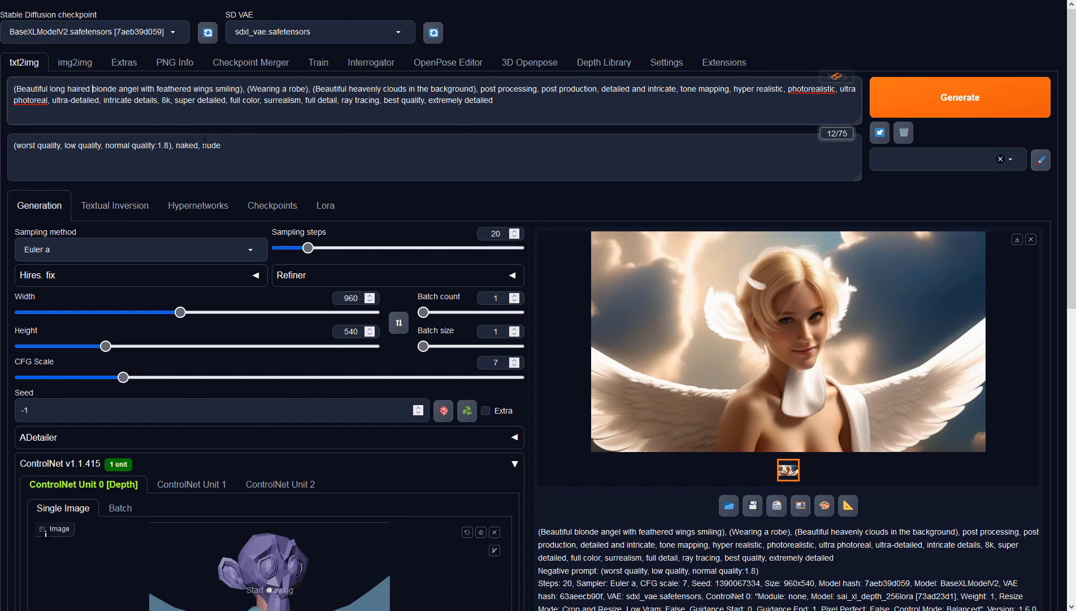
{"action": "left_click", "coordinate": [912, 105]}
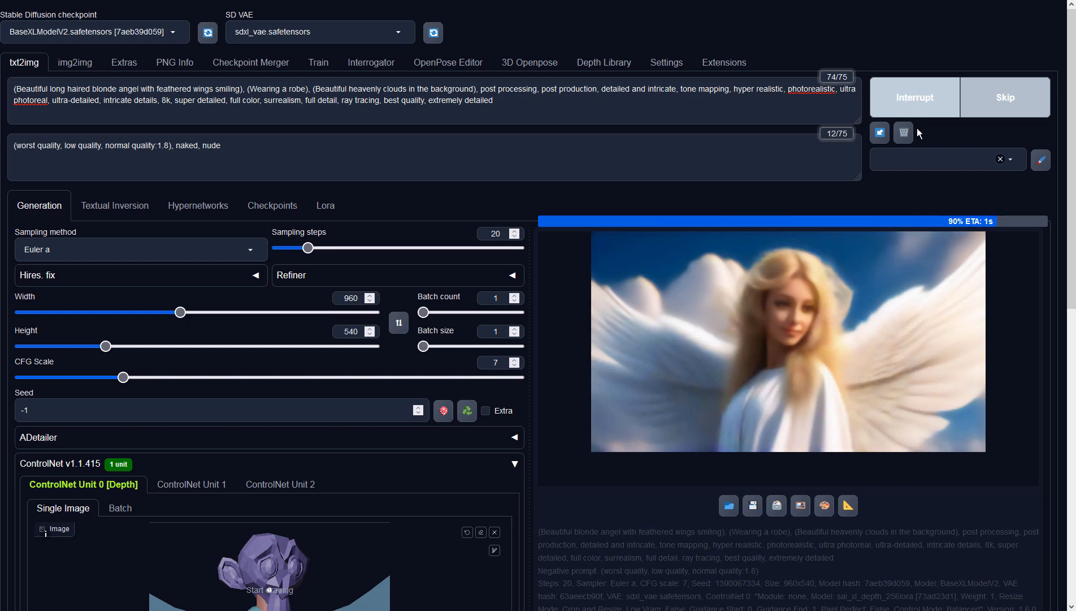
Step: View the generated angel enlarged, and send it to img2img with denoising strength 0.9 and height 540
{"action": "left_click", "coordinate": [918, 278]}
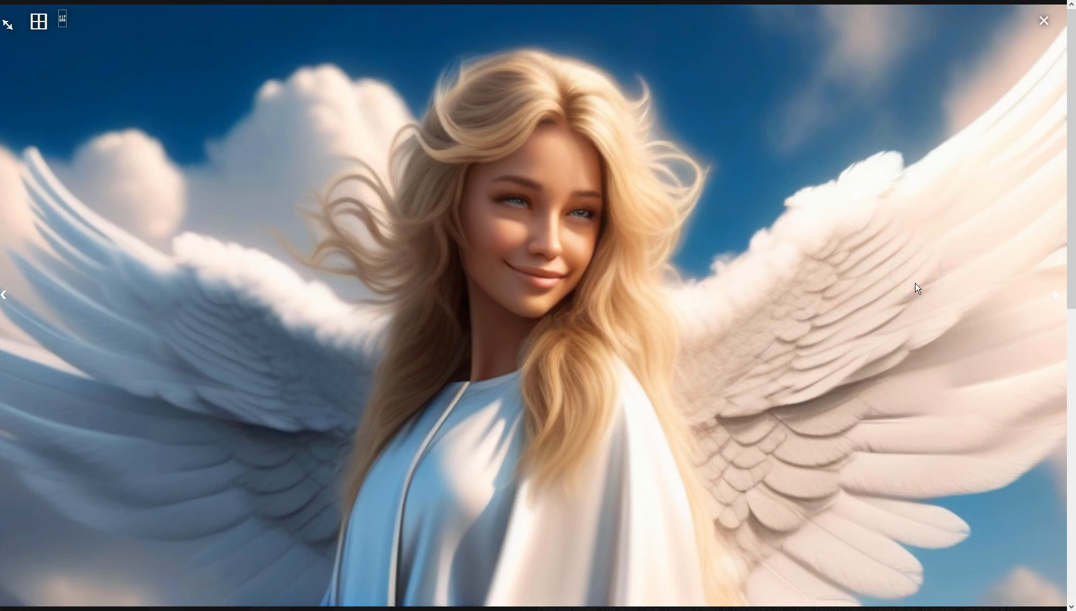
{"action": "left_click", "coordinate": [826, 312]}
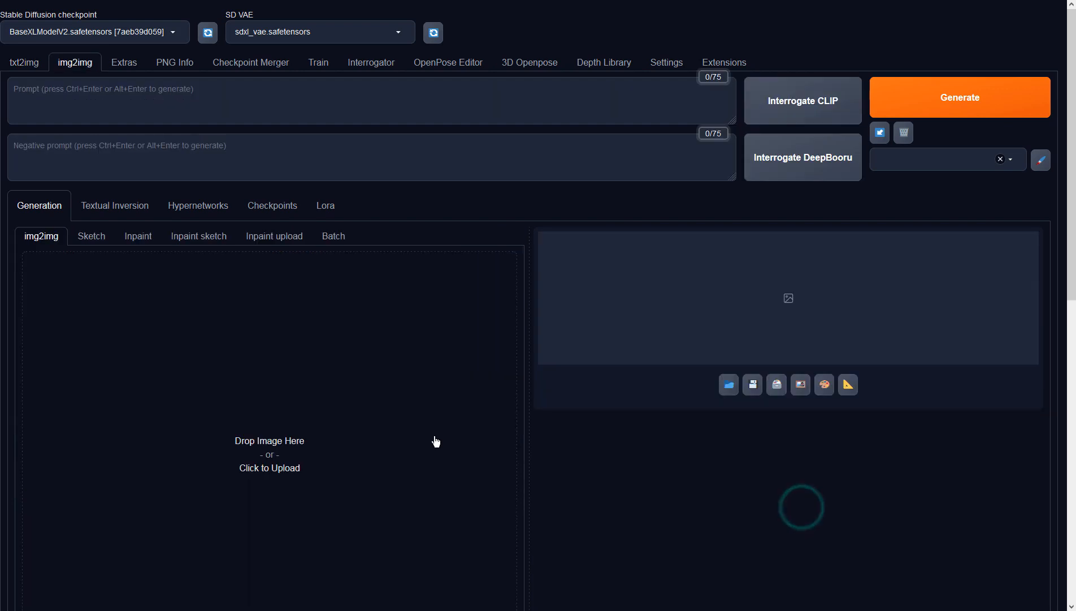
{"action": "scroll", "coordinate": [272, 309], "scroll_direction": "down", "scroll_amount": 7}
{"action": "scroll", "coordinate": [273, 310], "scroll_direction": "down", "scroll_amount": 3}
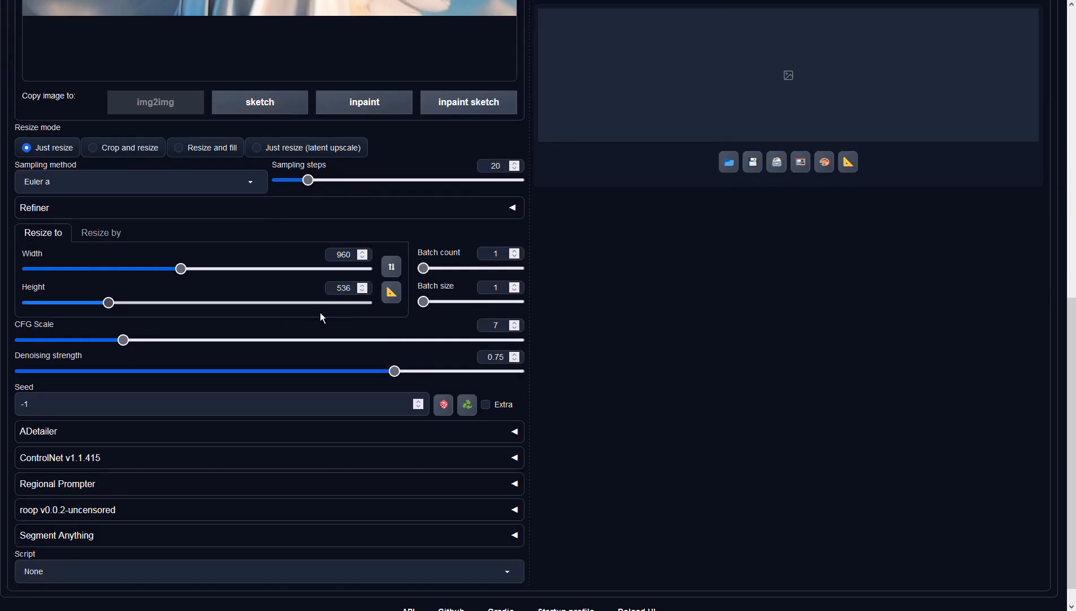
{"action": "left_click_drag", "start_coordinate": [394, 370], "coordinate": [469, 372]}
{"action": "double_click", "coordinate": [345, 288]}
{"action": "type", "text": "540"}
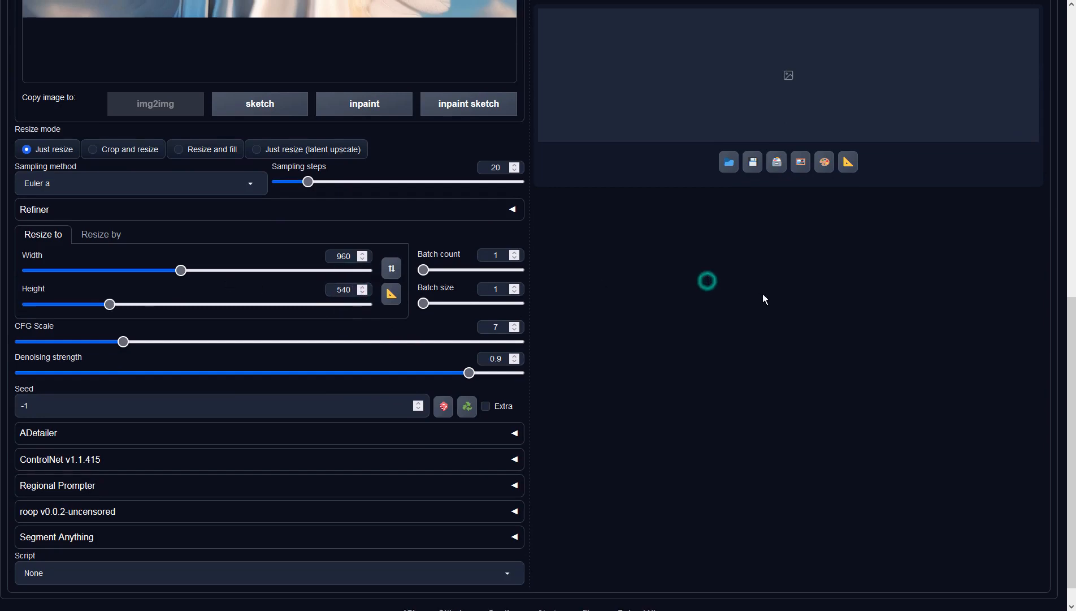
Step: Generate an img2img variation of the angel and inspect it at enlarged size
{"action": "scroll", "coordinate": [765, 298], "scroll_direction": "up", "scroll_amount": 10}
{"action": "left_click", "coordinate": [913, 105]}
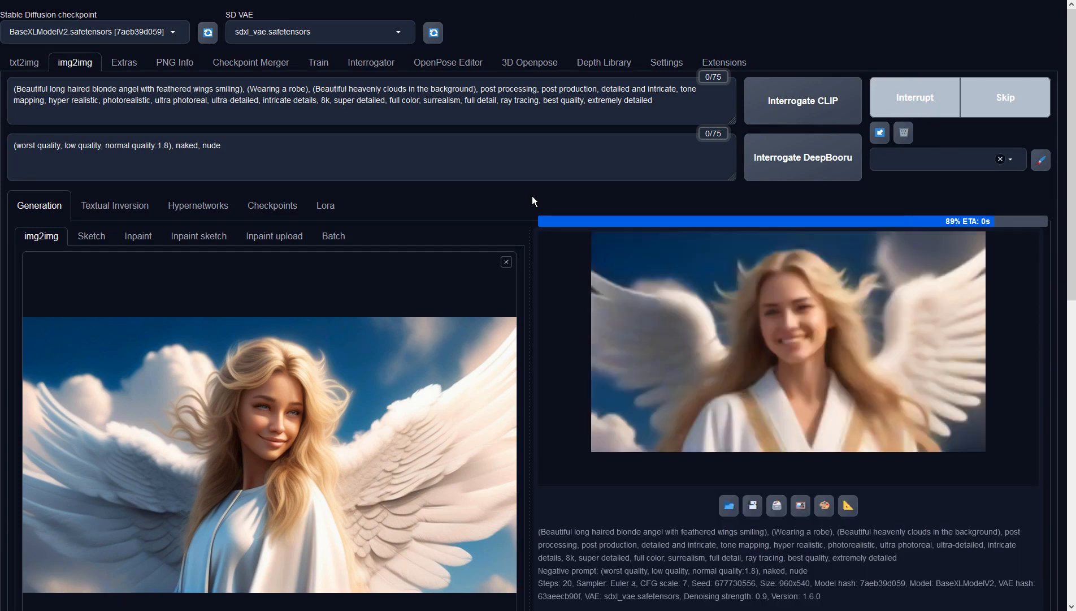
{"action": "left_click", "coordinate": [795, 280]}
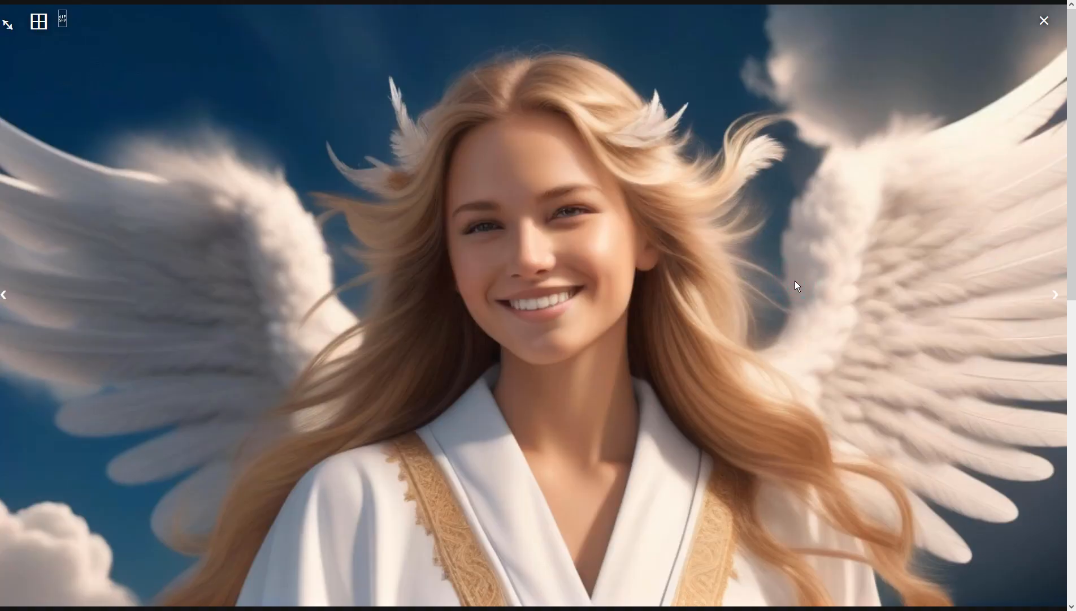
{"action": "left_click", "coordinate": [795, 279]}
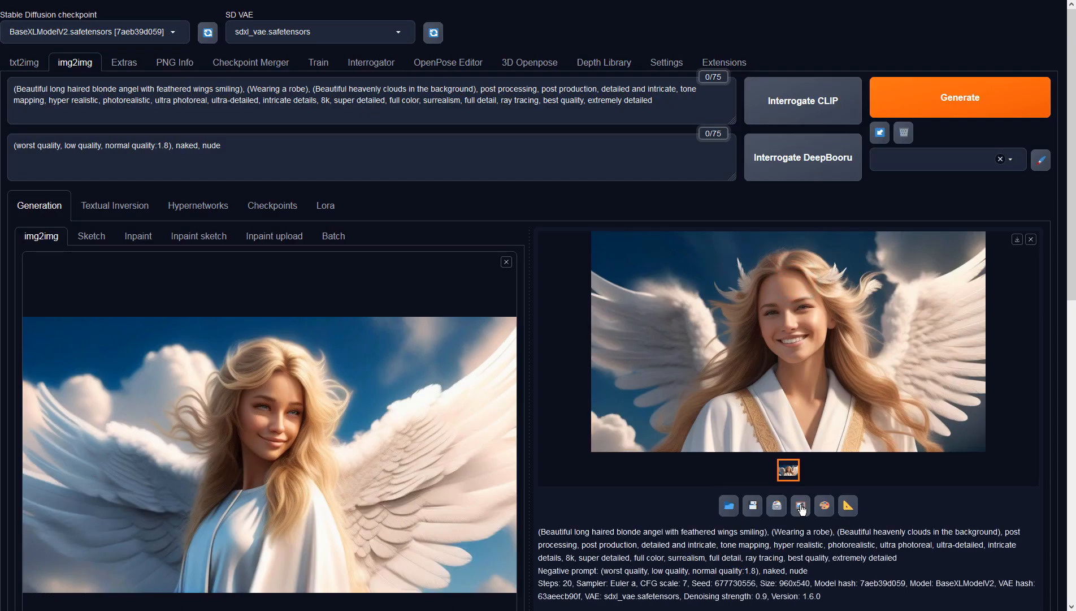
Step: Send the new variation back to img2img as the source image and set the sampling method to DPM++ 2M Karras
{"action": "scroll", "coordinate": [421, 404], "scroll_direction": "down", "scroll_amount": 4}
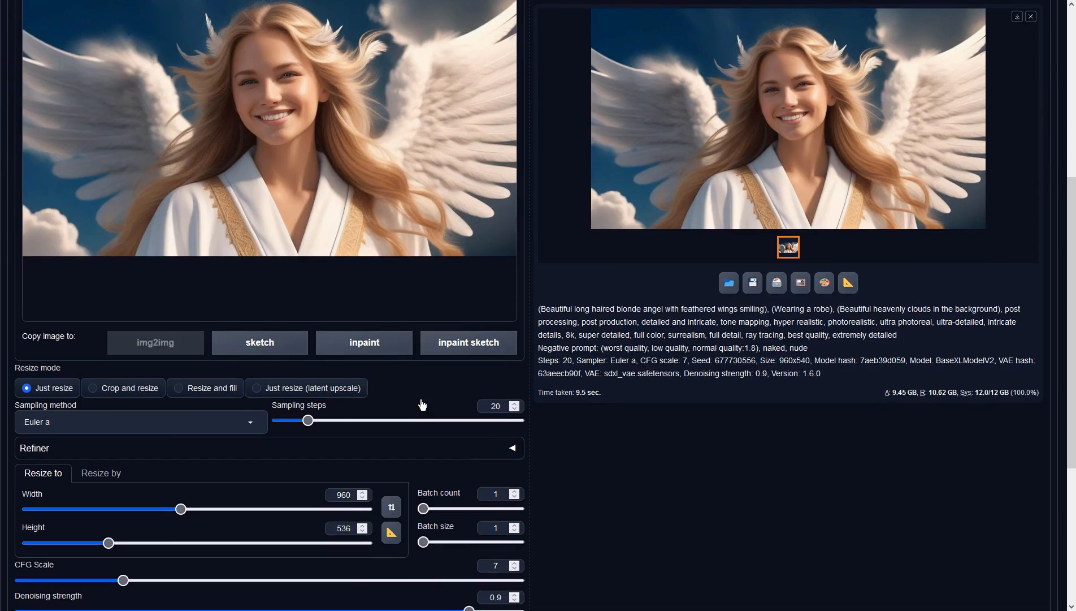
{"action": "left_click", "coordinate": [171, 415]}
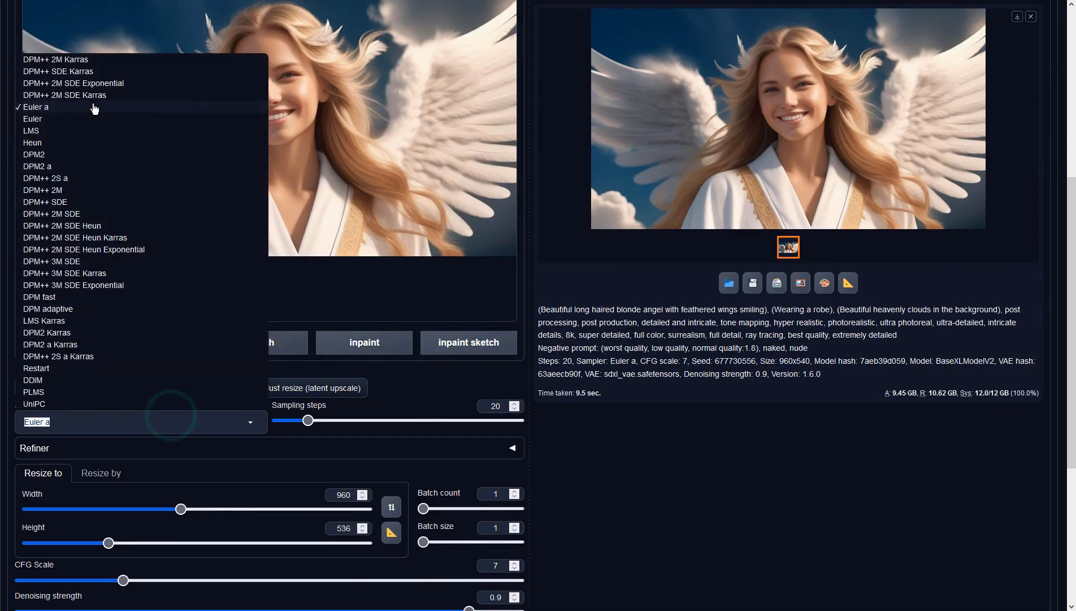
{"action": "left_click", "coordinate": [77, 60]}
{"action": "scroll", "coordinate": [593, 342], "scroll_direction": "up", "scroll_amount": 4}
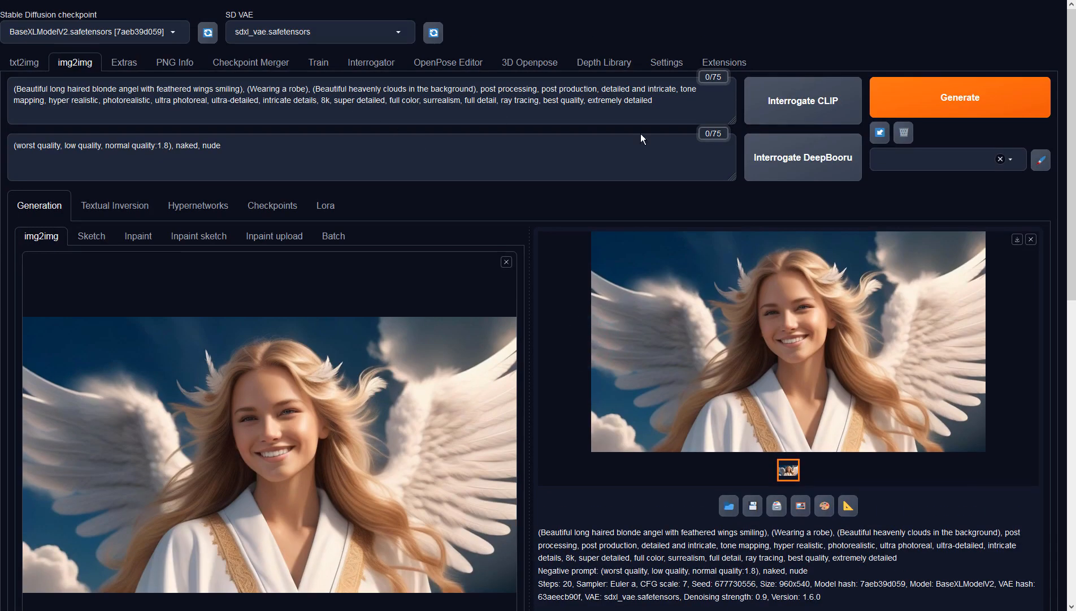
Step: Generate a variation with the DPM++ 2M Karras sampler and inspect it enlarged
{"action": "left_click", "coordinate": [905, 94]}
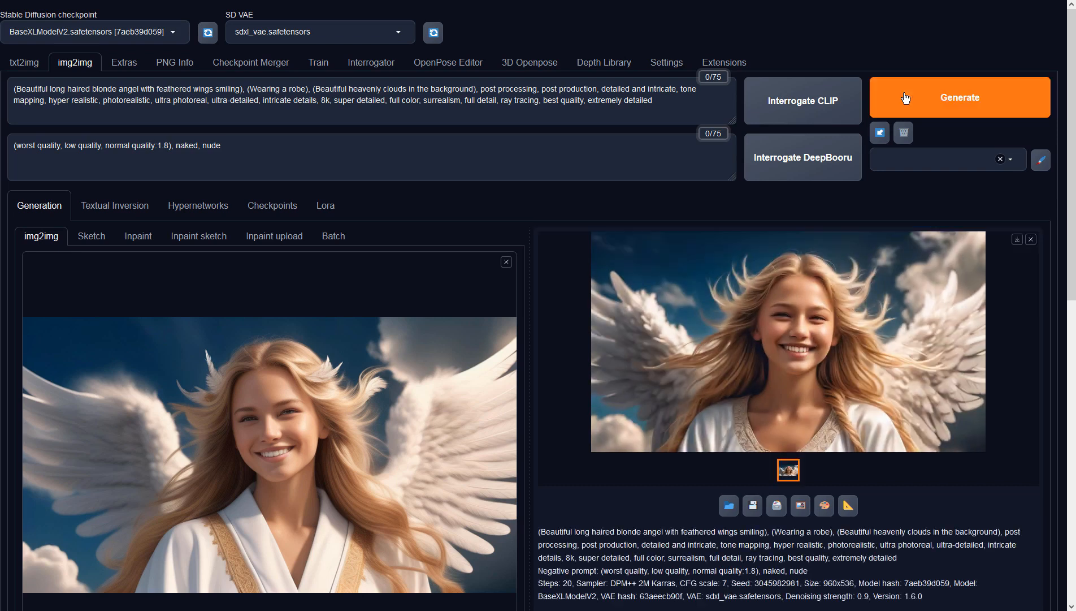
{"action": "left_click", "coordinate": [910, 269]}
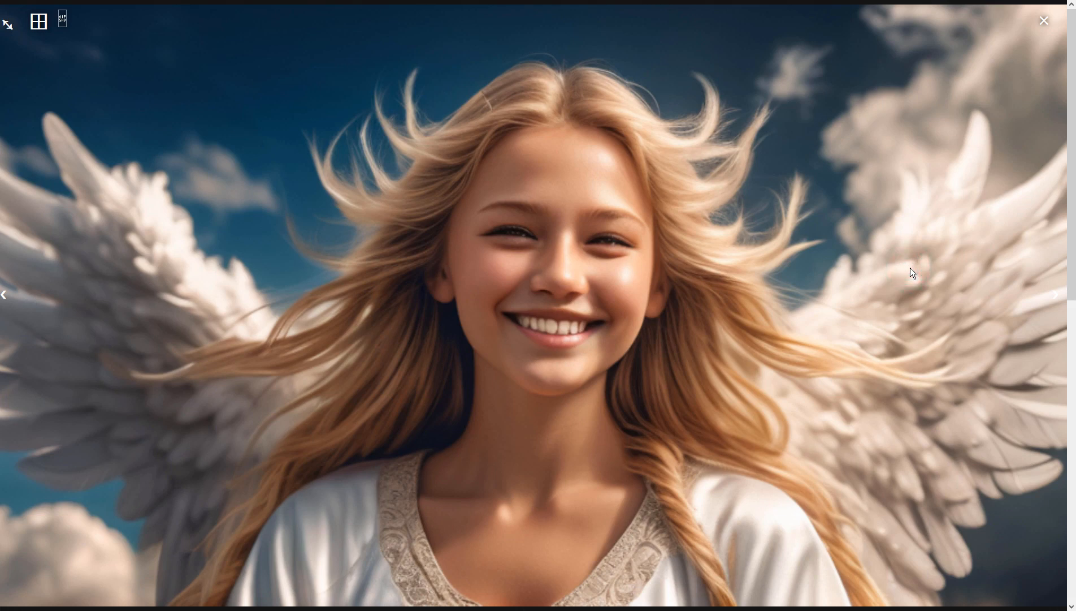
{"action": "left_click", "coordinate": [910, 268]}
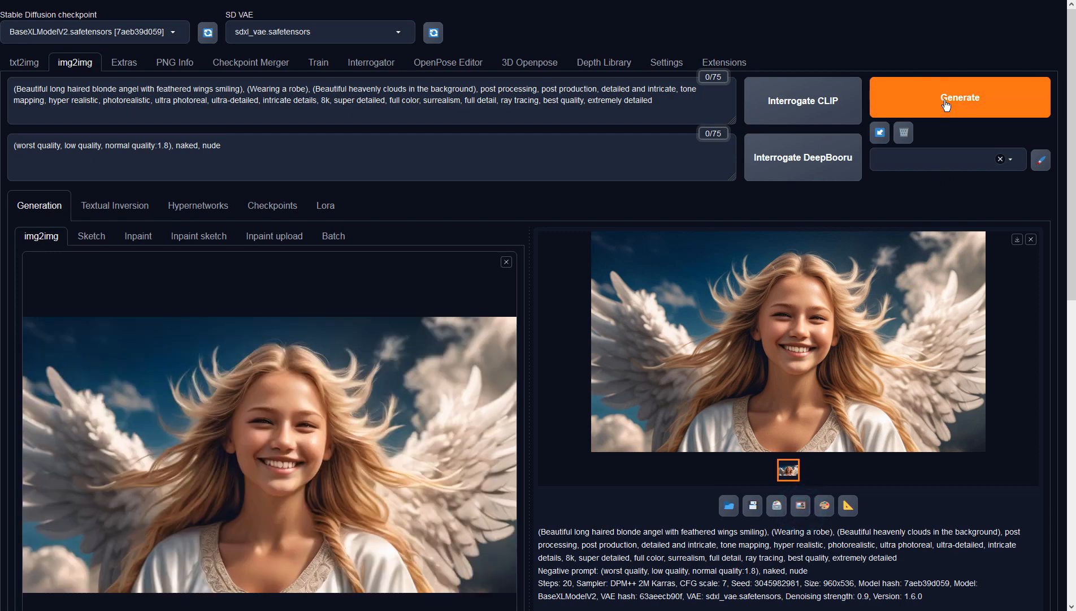
Step: Use the latest result as the img2img source and generate three more variations, viewing each one enlarged
{"action": "left_click", "coordinate": [946, 106]}
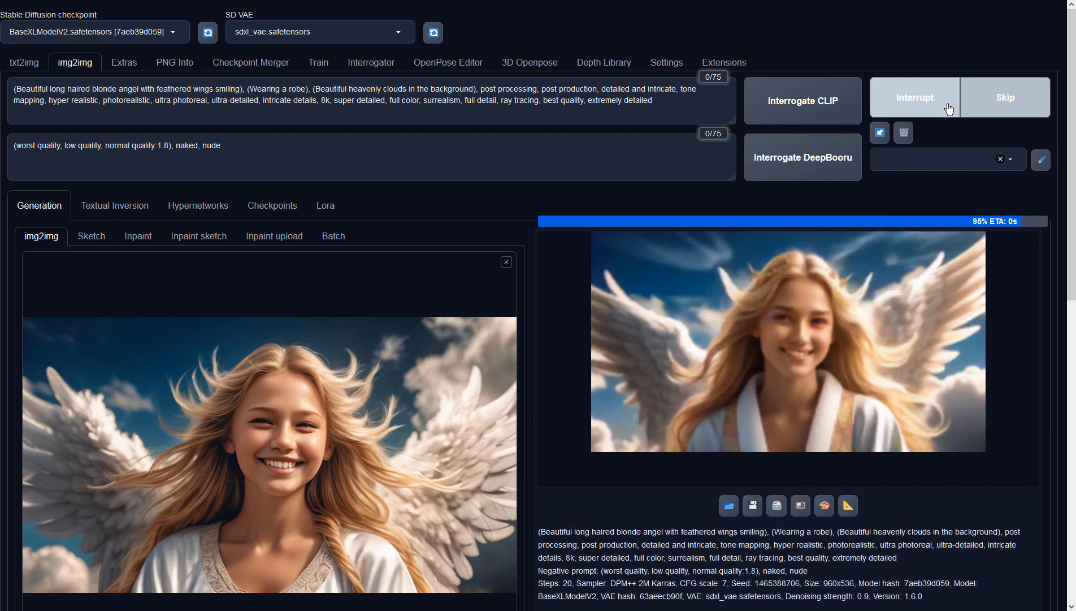
{"action": "left_click", "coordinate": [906, 274]}
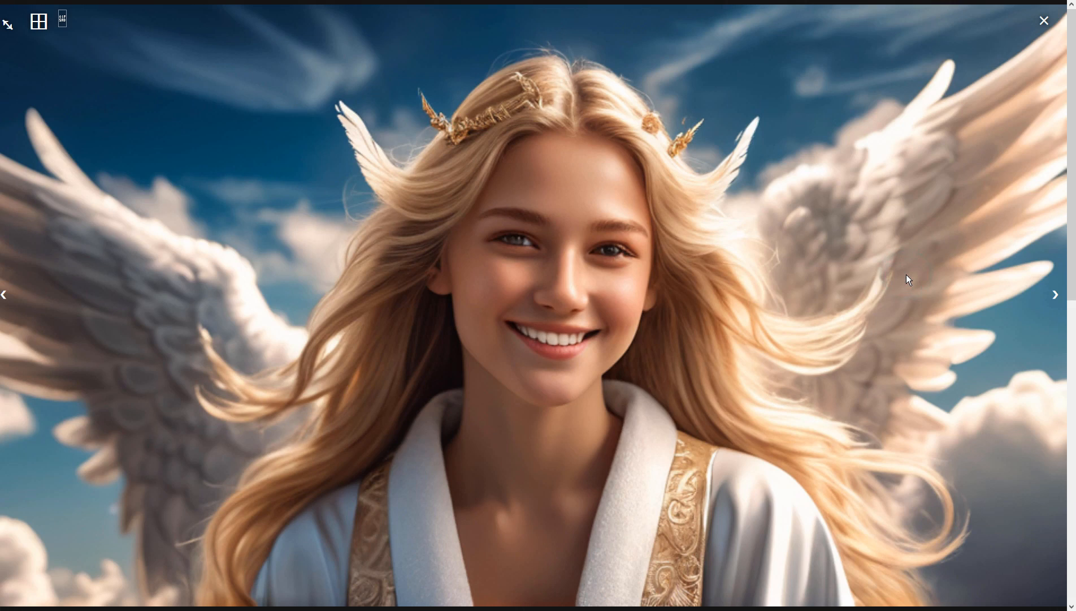
{"action": "left_click", "coordinate": [907, 274]}
{"action": "left_click", "coordinate": [924, 107]}
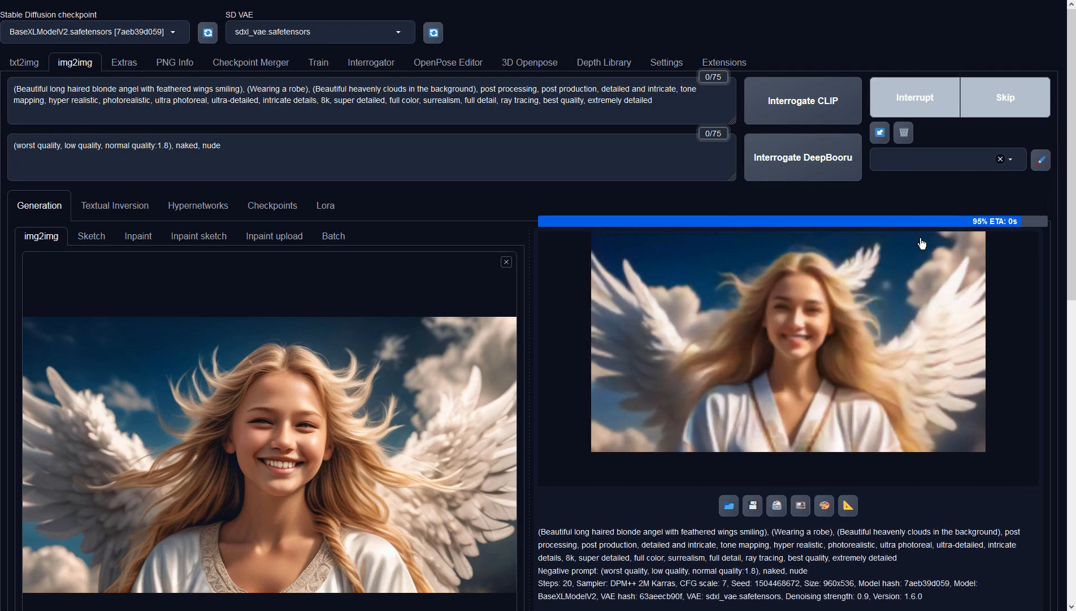
{"action": "left_click", "coordinate": [888, 265]}
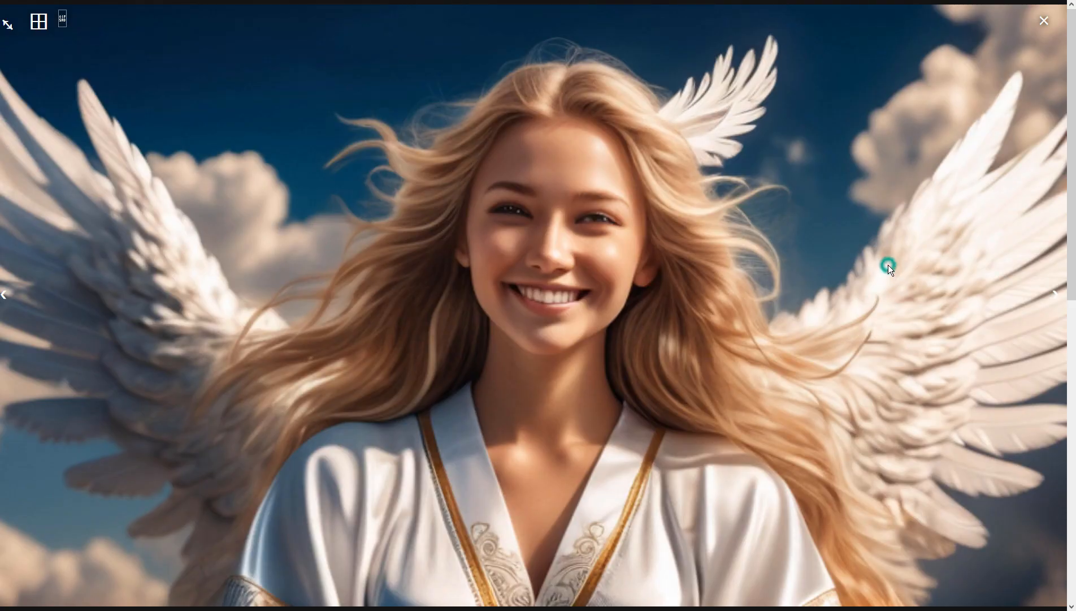
{"action": "left_click", "coordinate": [813, 133]}
{"action": "left_click", "coordinate": [925, 97]}
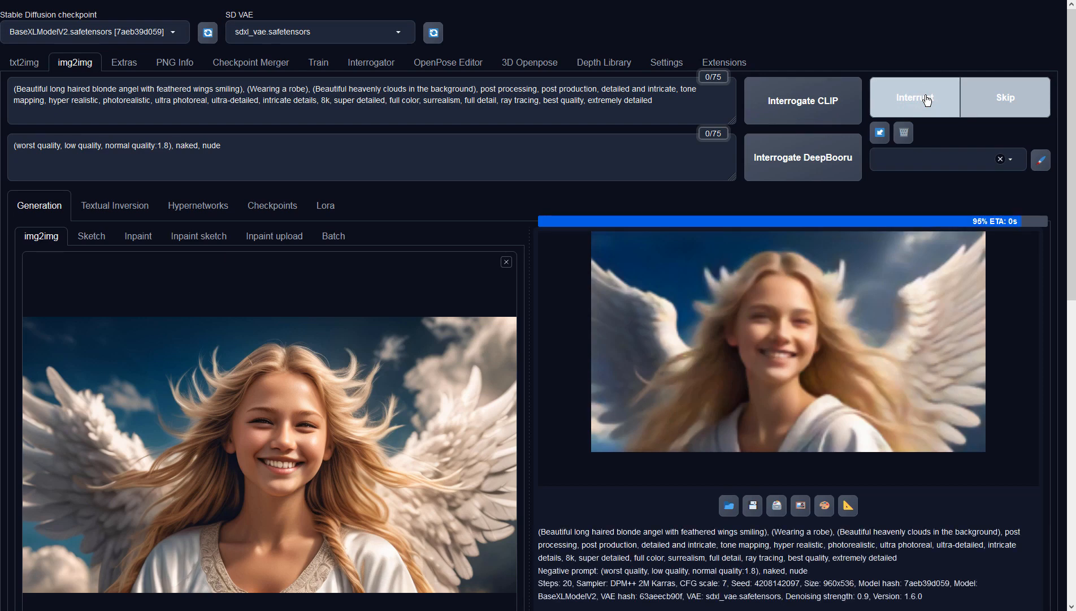
{"action": "left_click", "coordinate": [904, 269]}
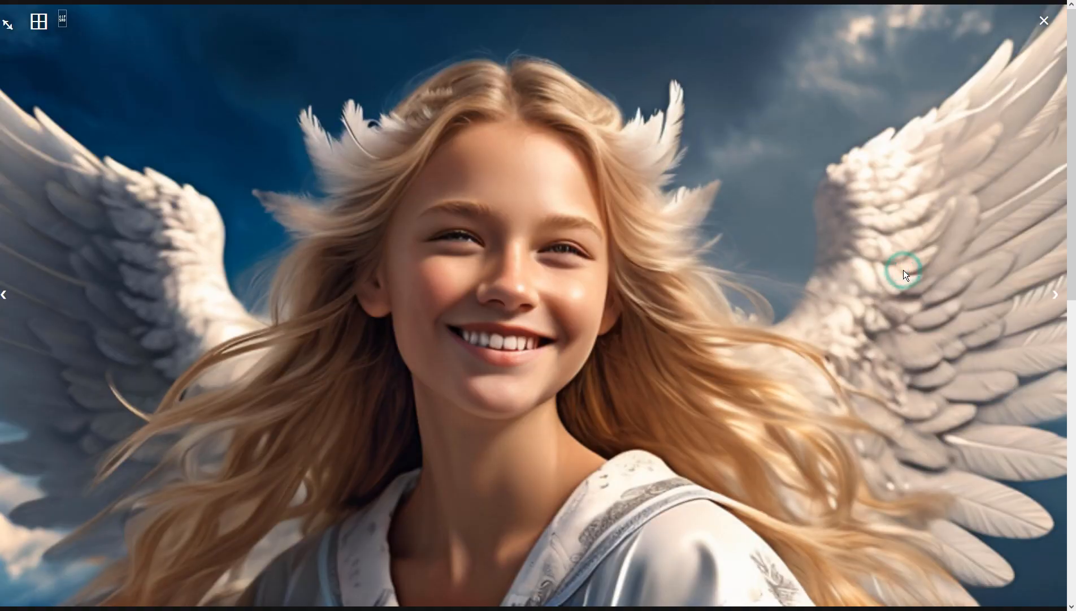